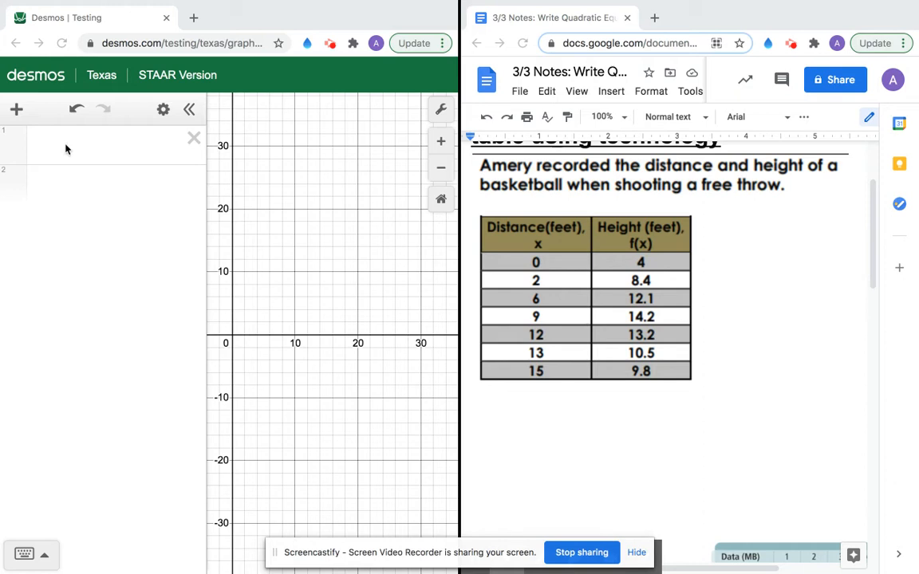
Step: Add a new table and enter distances 0, 2, 6, 9, 12, 13, 15 in the x1 column
click(16, 110)
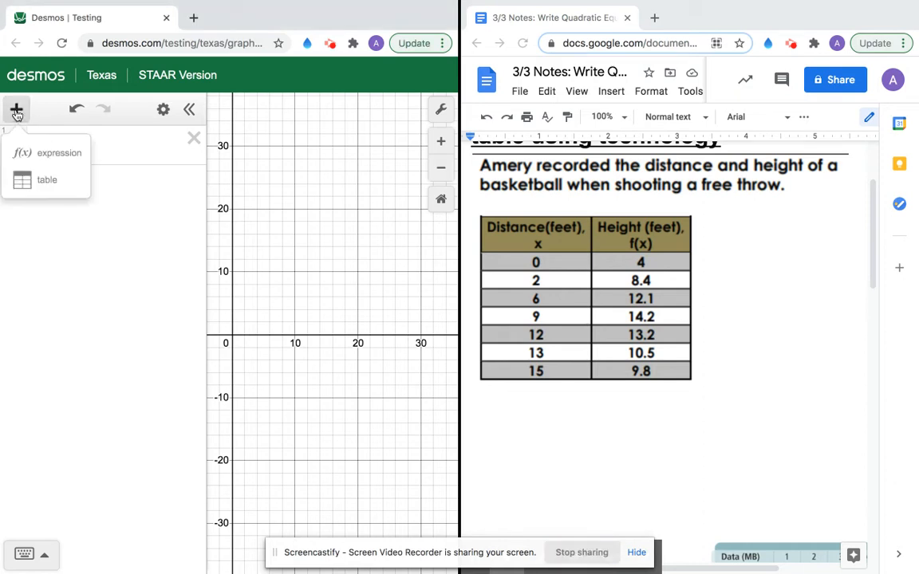
click(24, 162)
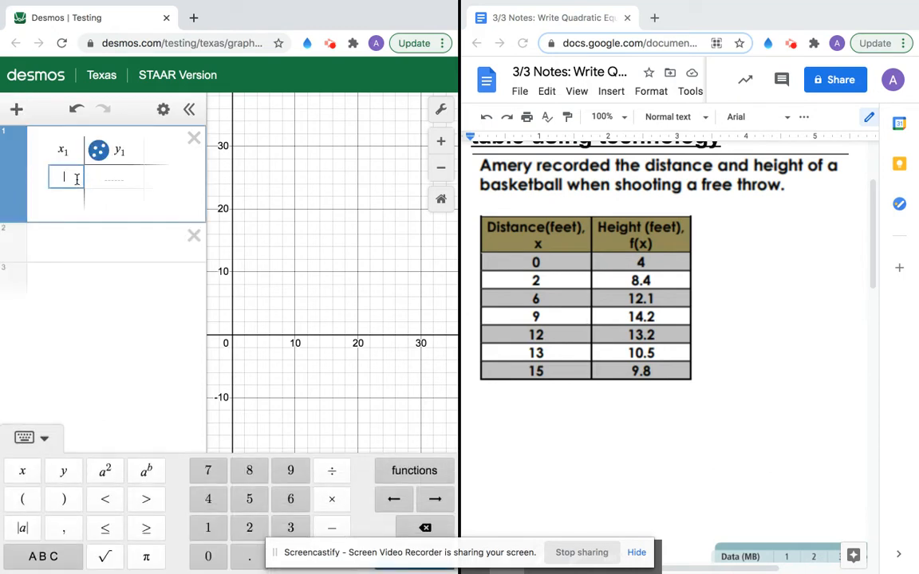
text(0)
key(Return)
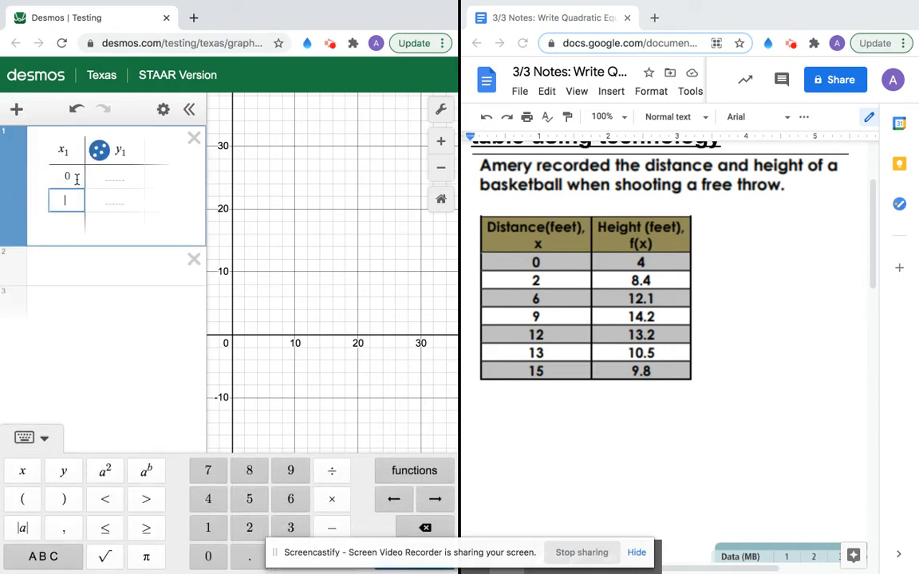
text(2)
key(Return)
text(6)
key(Return)
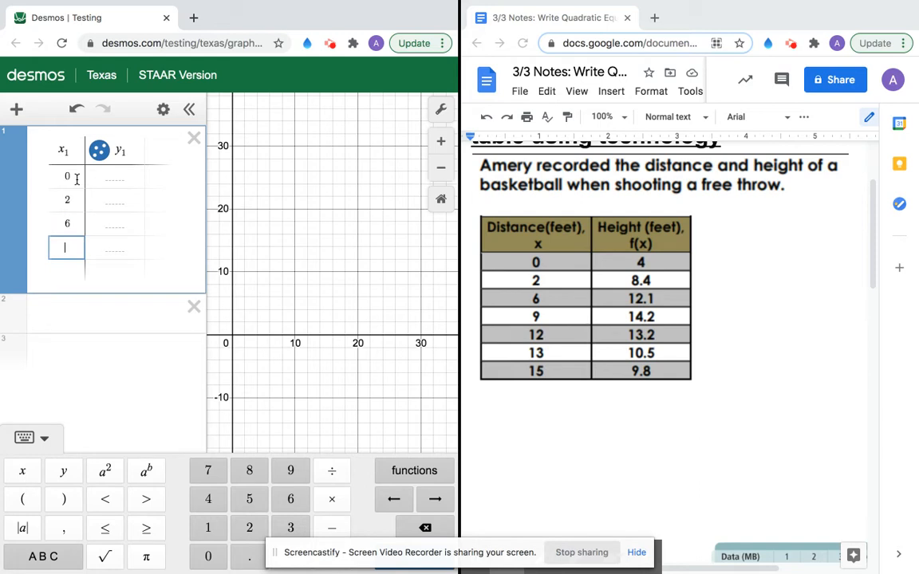
key(Return)
text(12)
key(Return)
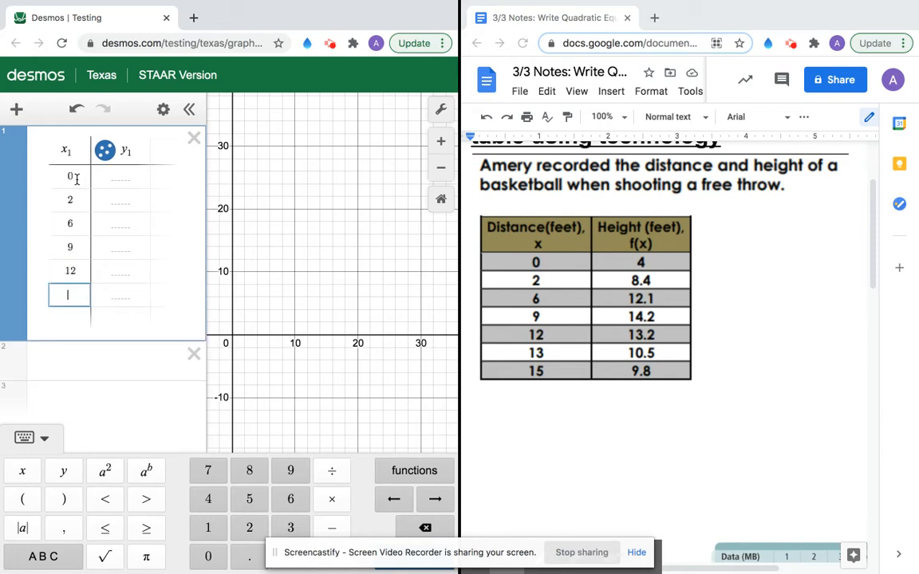
text(13)
key(Return)
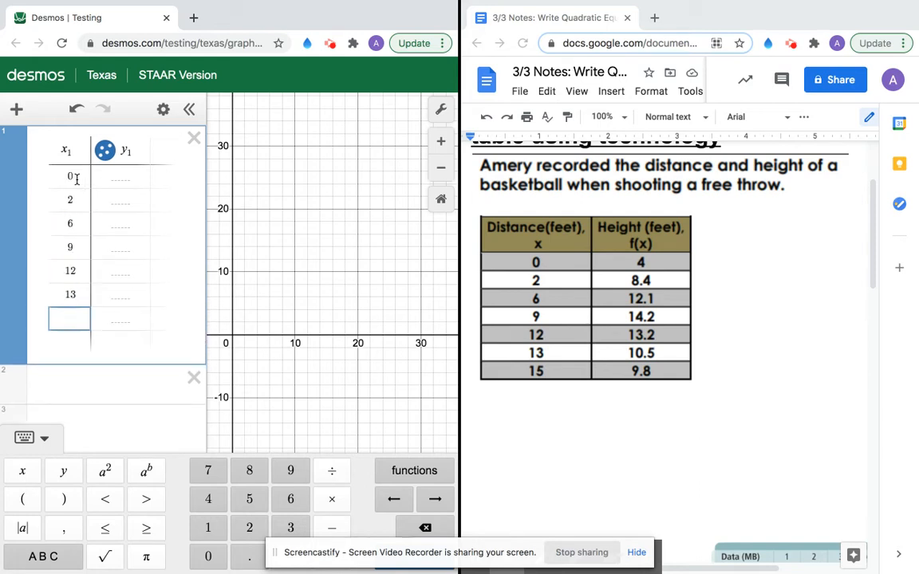
text(15)
Step: Enter heights 4, 8.4, 12.1, 14.2, 13.2, 10.5, 9.8 in the y1 column
click(115, 173)
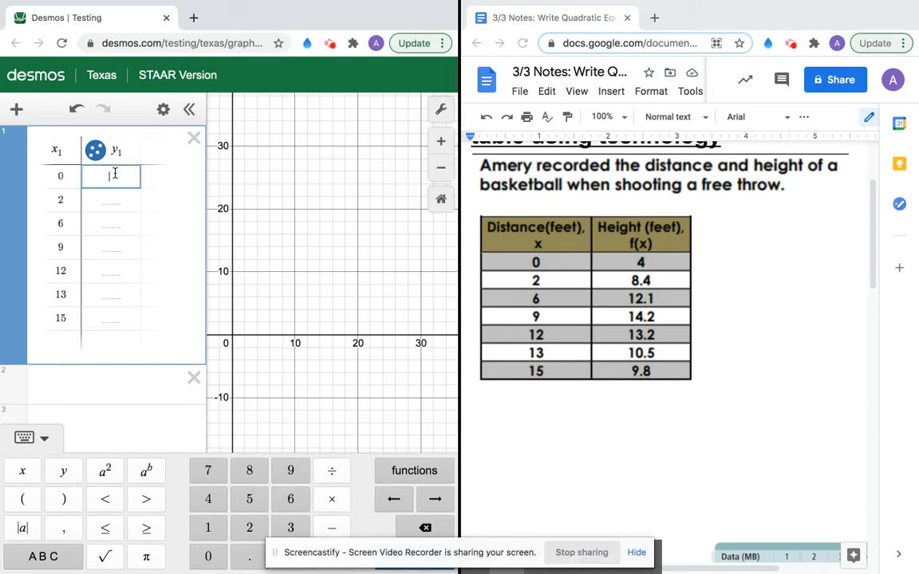
text(4)
key(Return)
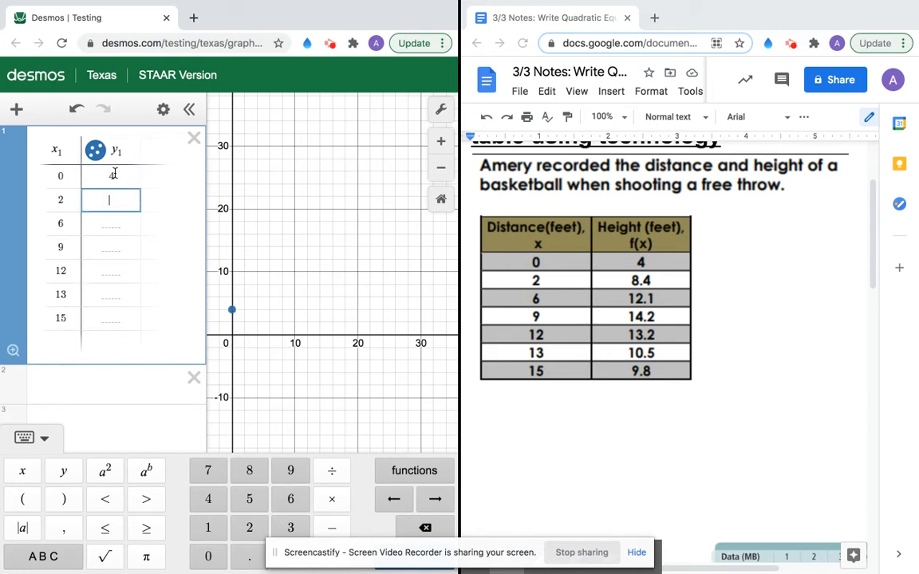
text(8.4)
key(Return)
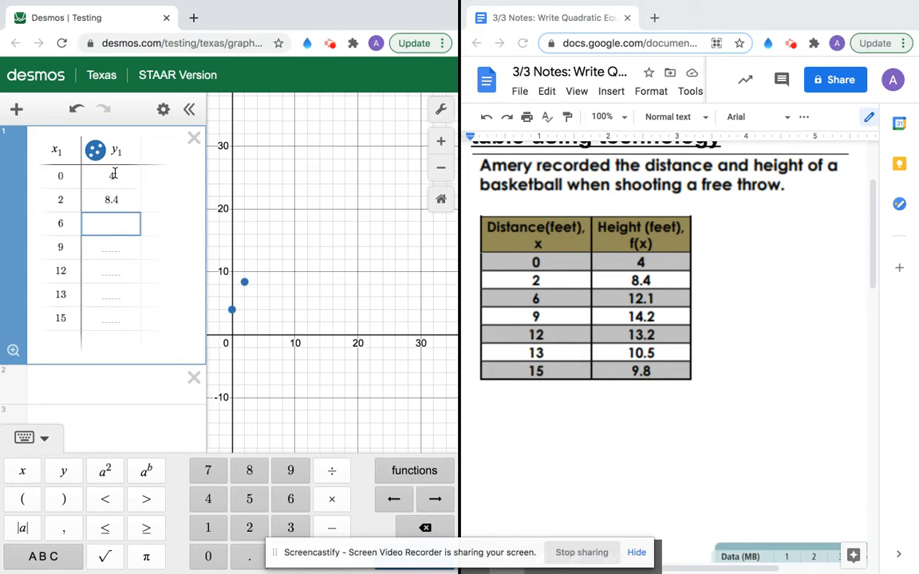
text(12.1)
key(Return)
text(14.2)
key(Return)
text(13.2)
key(Return)
text(10.)
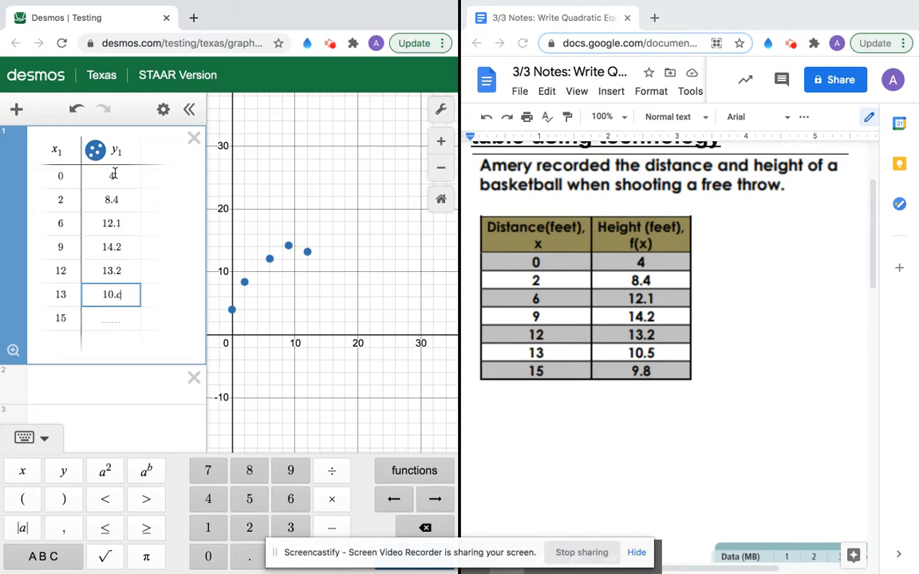
text(5)
key(Return)
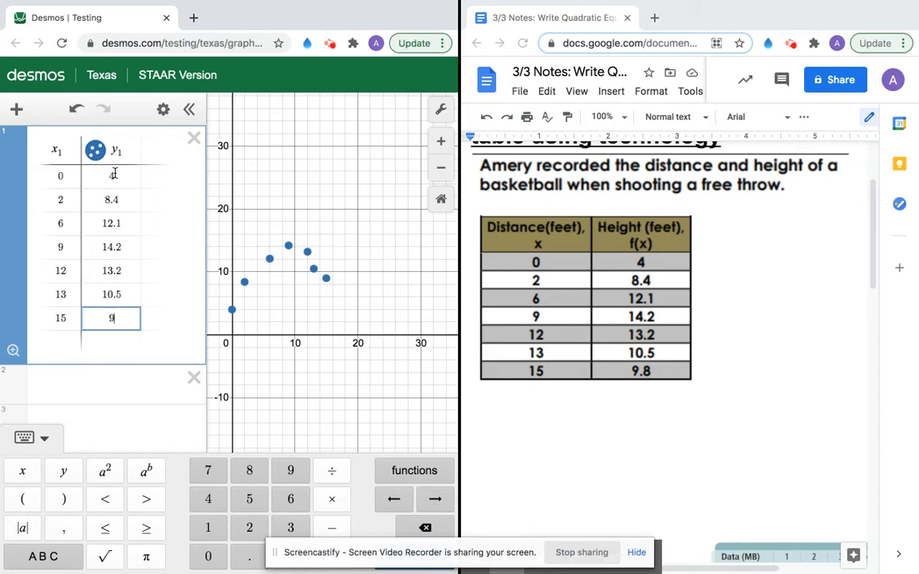
text(9.8)
Step: Select the blank expression line below the table and pan the graph to frame the seven points
click(95, 386)
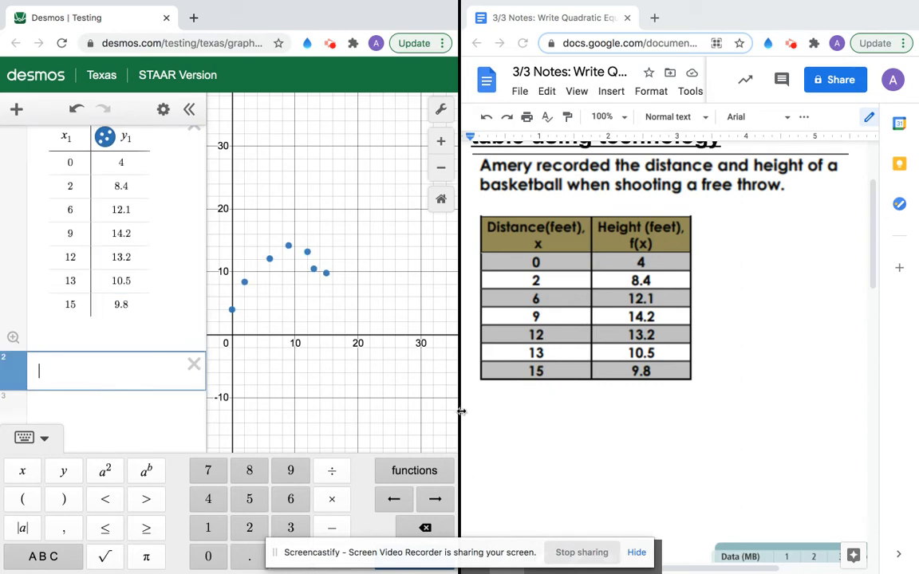
drag(481, 552, 624, 546)
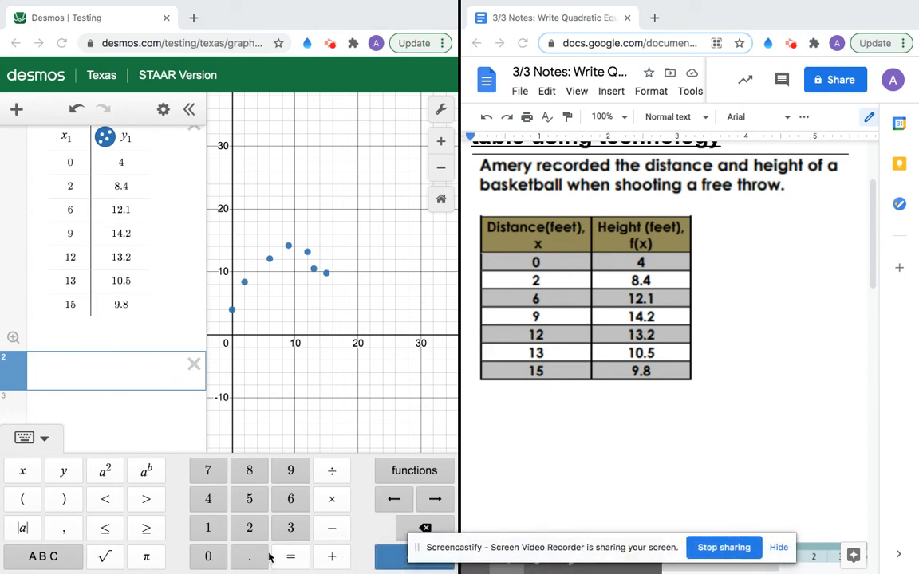
mouse_move(550, 526)
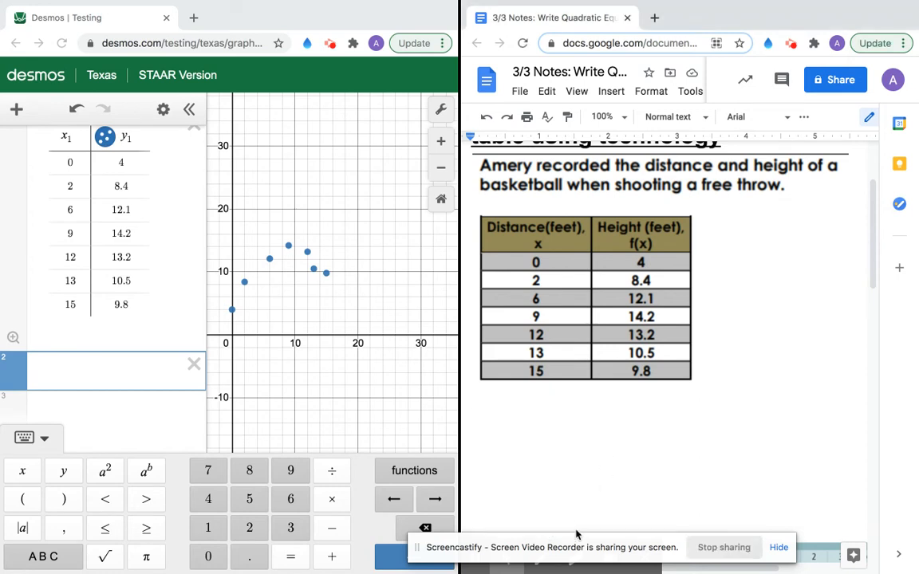
drag(591, 533, 626, 481)
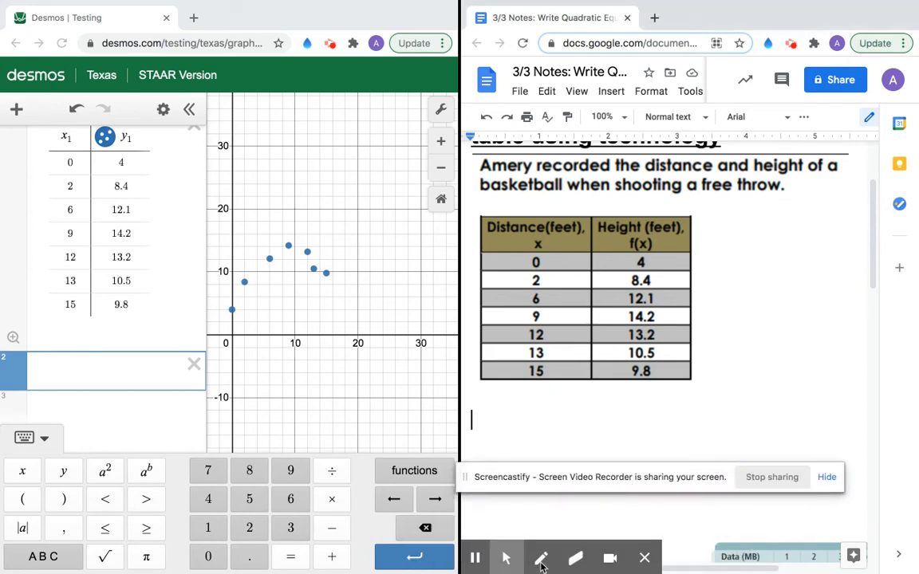
Step: Handwrite y=ax²+bx+c in red pen beside the free-throw data table
click(540, 560)
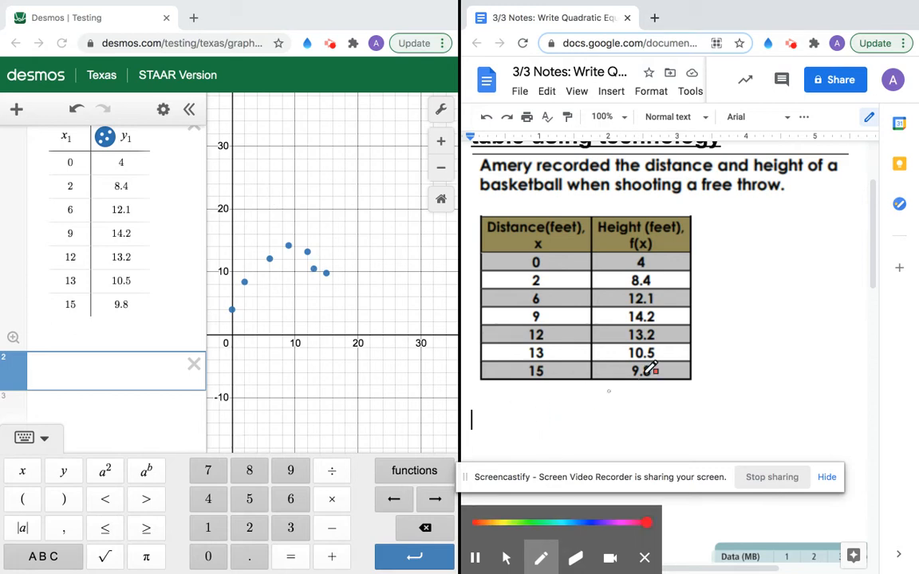
drag(704, 261, 709, 303)
mouse_move(721, 269)
mouse_down()
mouse_move(748, 279)
mouse_move(756, 268)
mouse_move(759, 283)
mouse_move(775, 283)
mouse_move(767, 285)
mouse_move(783, 264)
mouse_move(795, 279)
mouse_move(836, 283)
mouse_move(834, 270)
mouse_move(824, 286)
mouse_move(862, 272)
mouse_move(882, 289)
mouse_up()
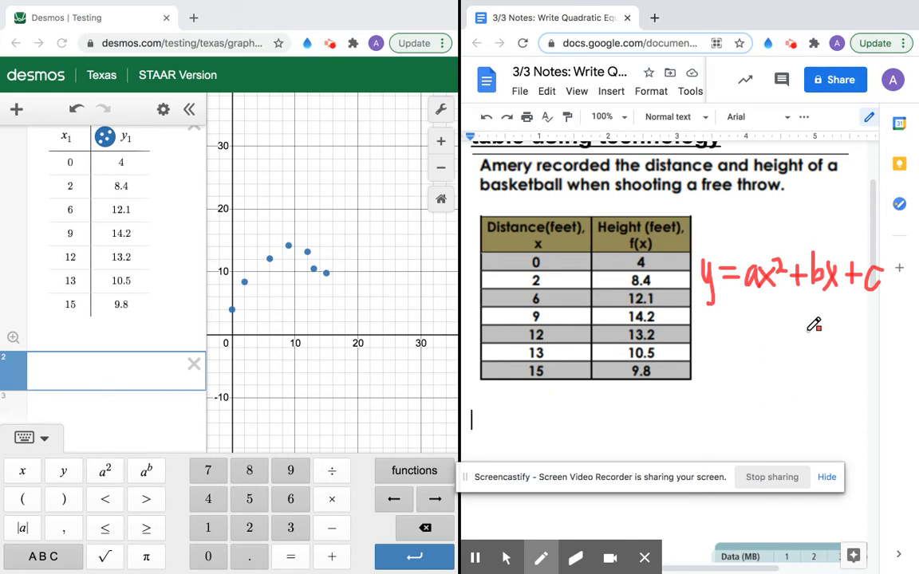
Step: Enter y1 ~ ax1² + bx1 + c, giving a=−0.117925, b=2.11242, c=4.21501, R²=0.9584
click(158, 374)
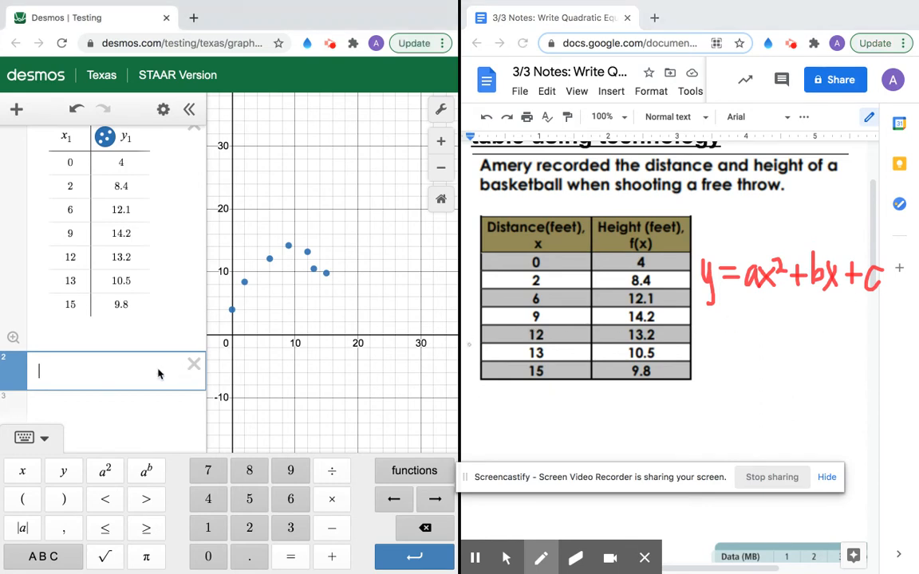
text(y1)
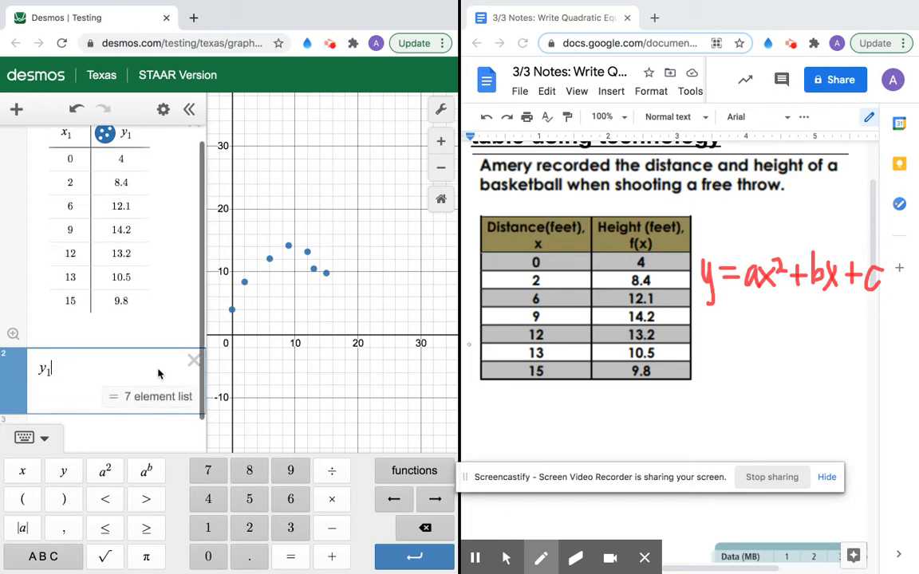
click(46, 557)
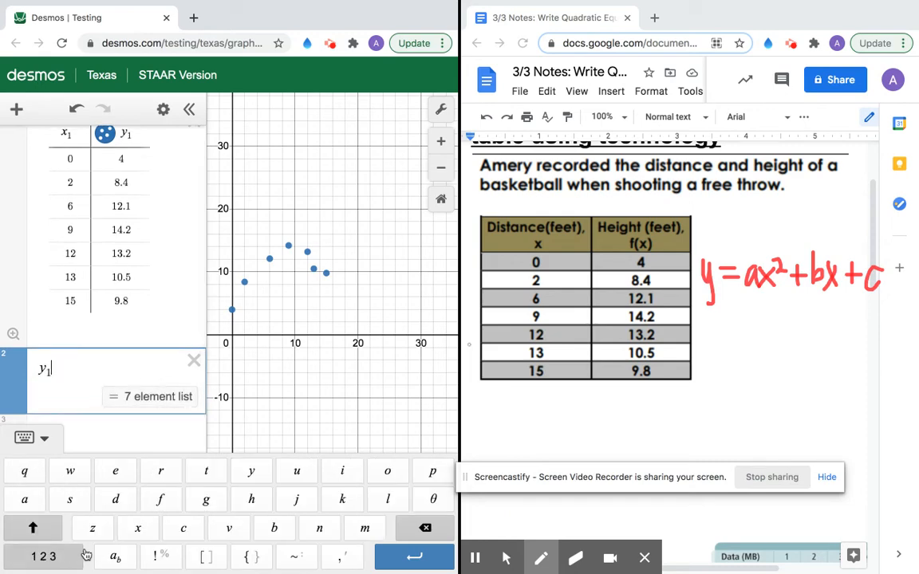
click(296, 558)
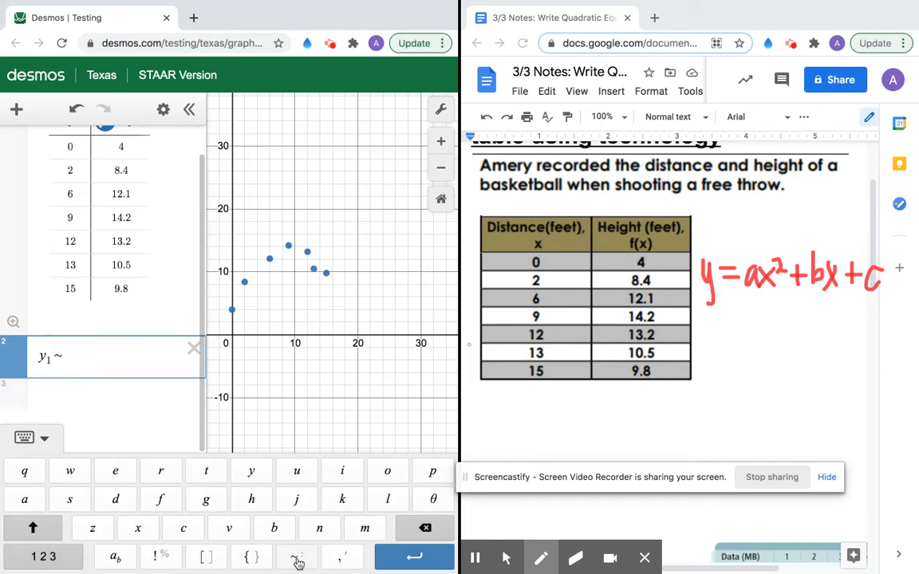
text(ax1)
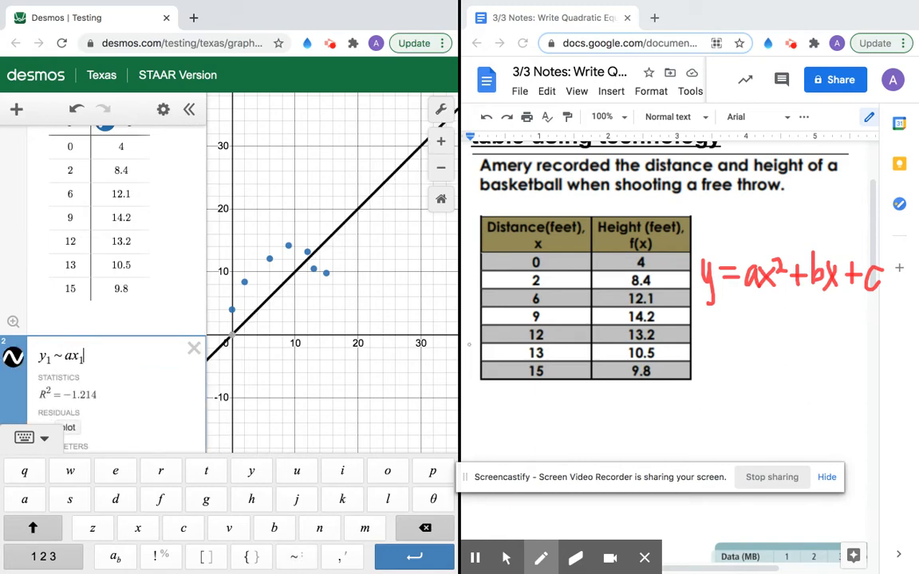
click(59, 556)
click(110, 472)
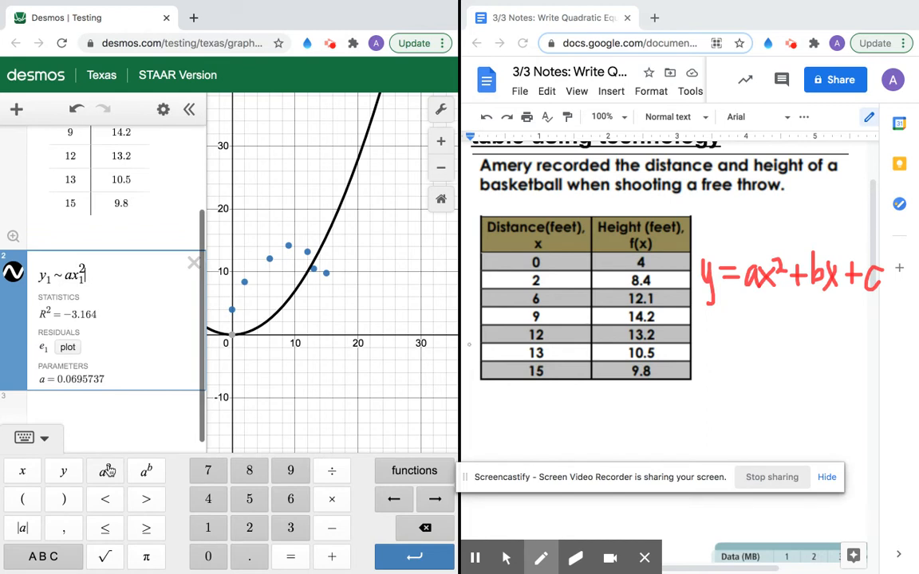
text(+ )
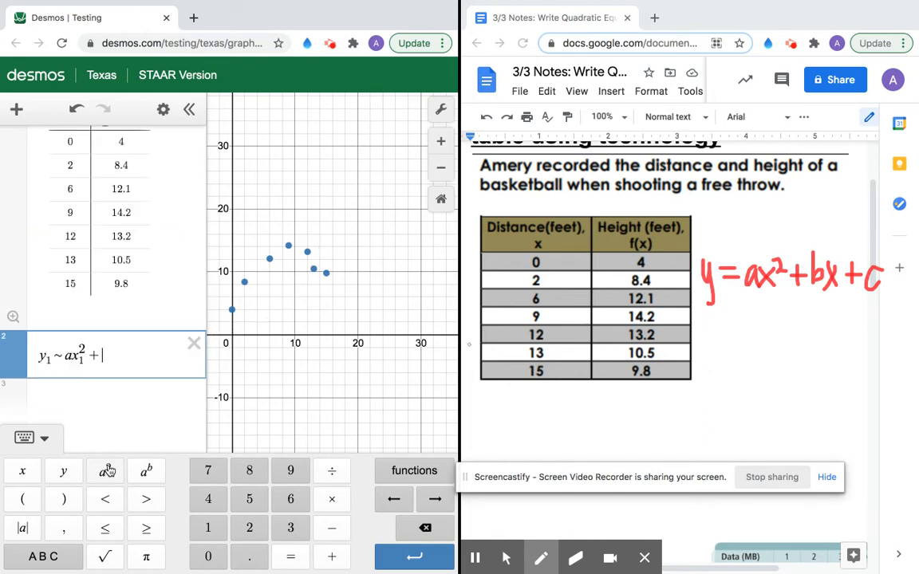
text(bx1 )
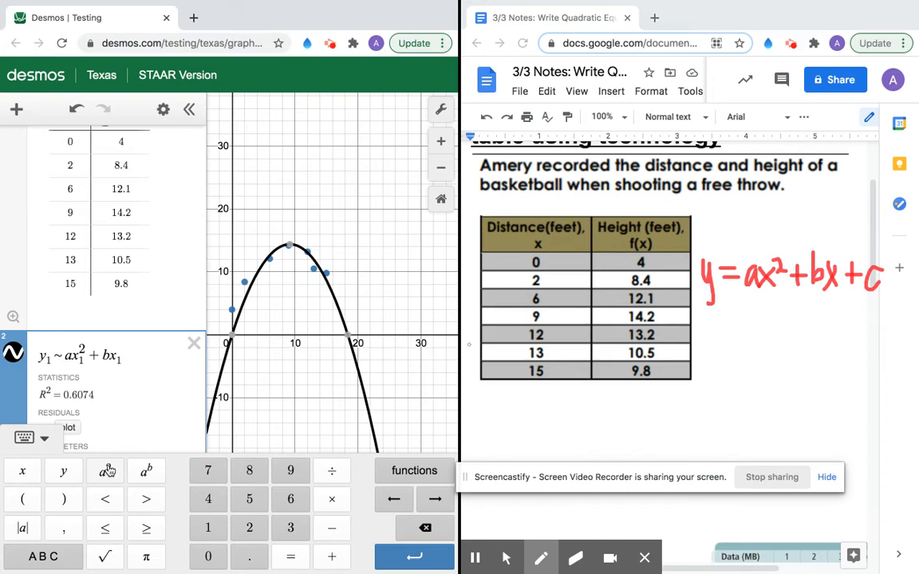
text(+ c)
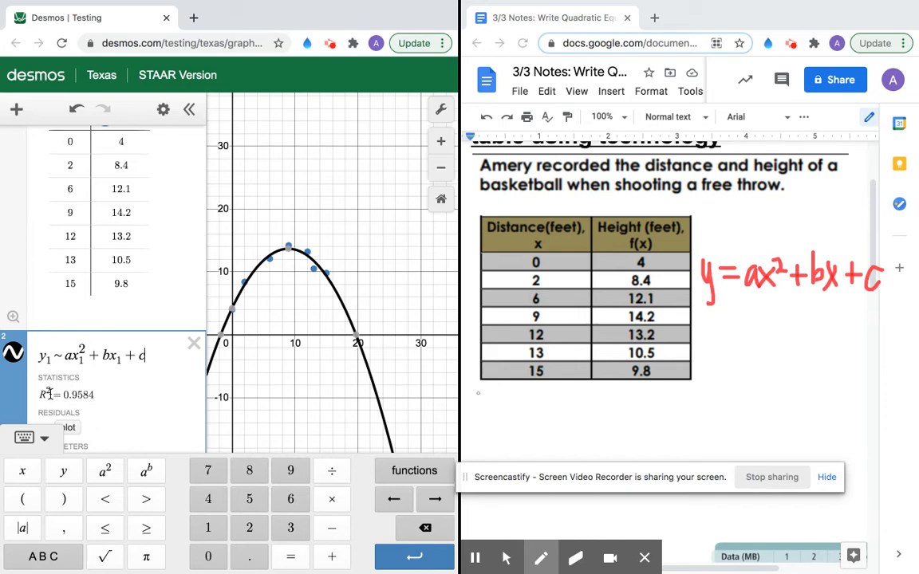
click(29, 442)
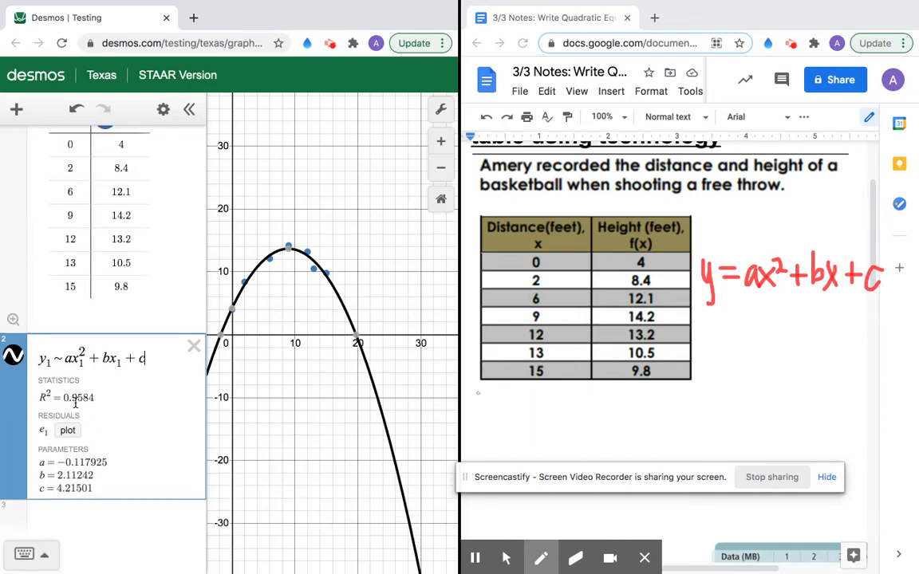
Step: Label the parabola's x-intercept at (19.725, 0), then place the Doc caret below the table
drag(257, 341, 253, 360)
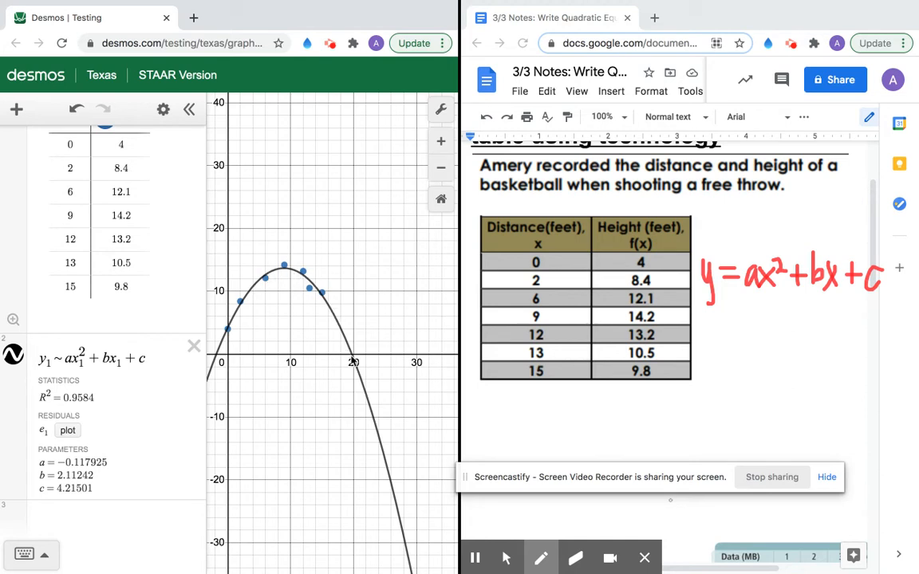
click(353, 361)
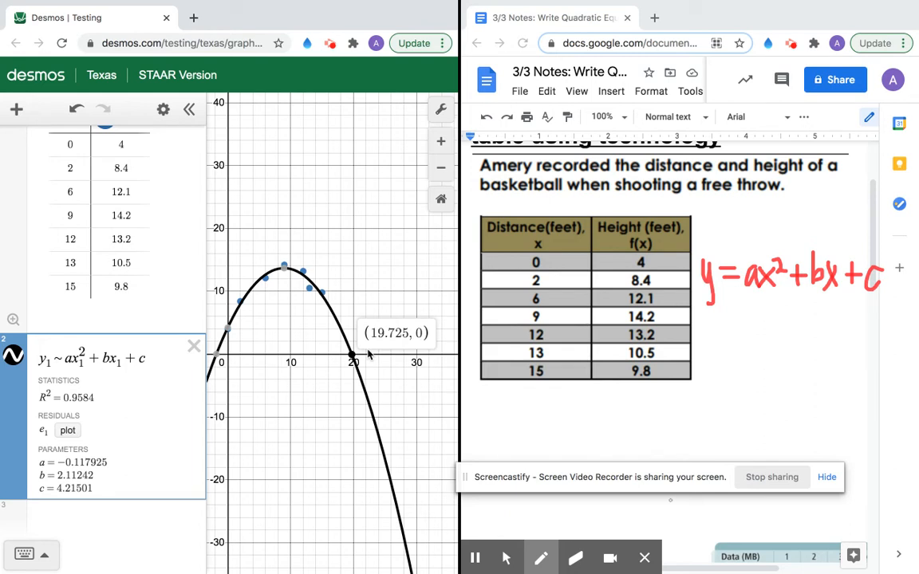
click(535, 427)
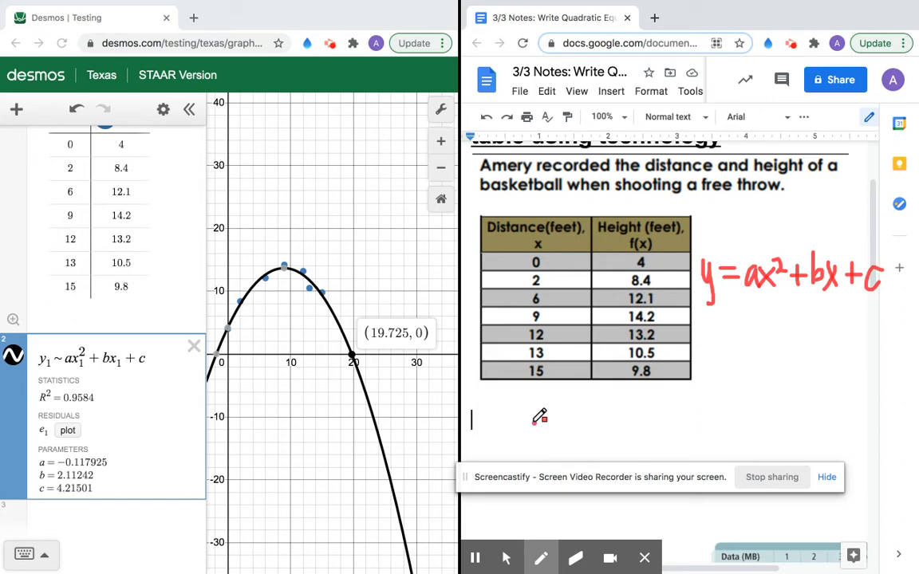
Step: Type y=-0.12x below the table and erase the stray red pen mark
click(505, 557)
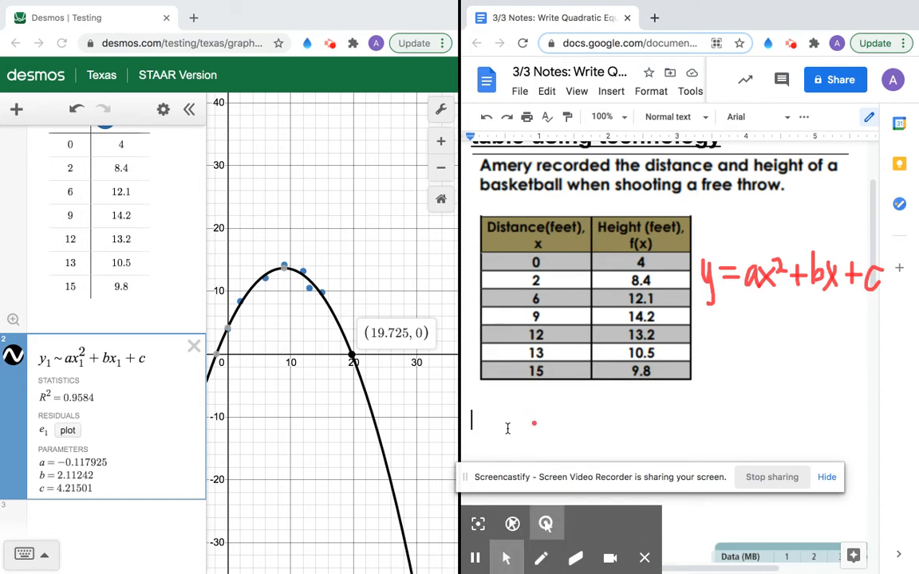
text(y)
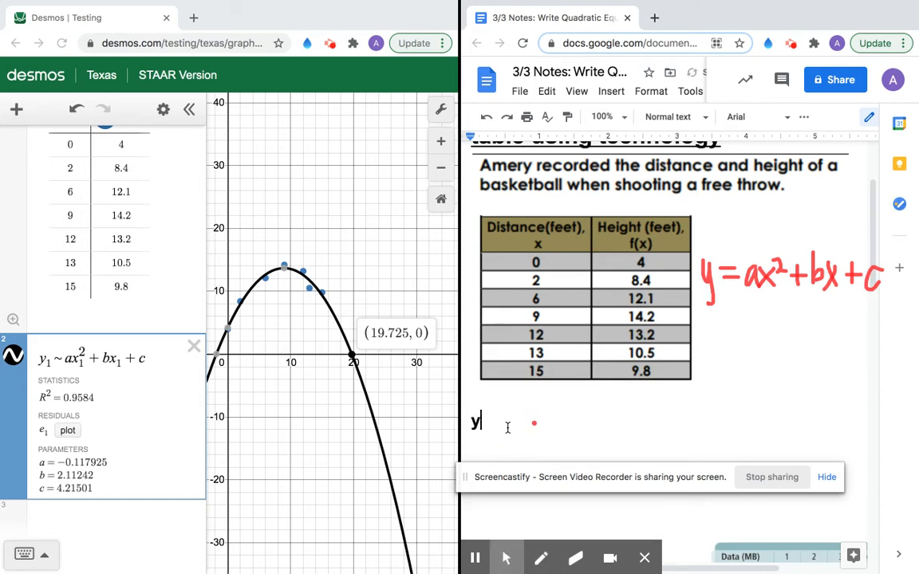
text(=)
click(546, 556)
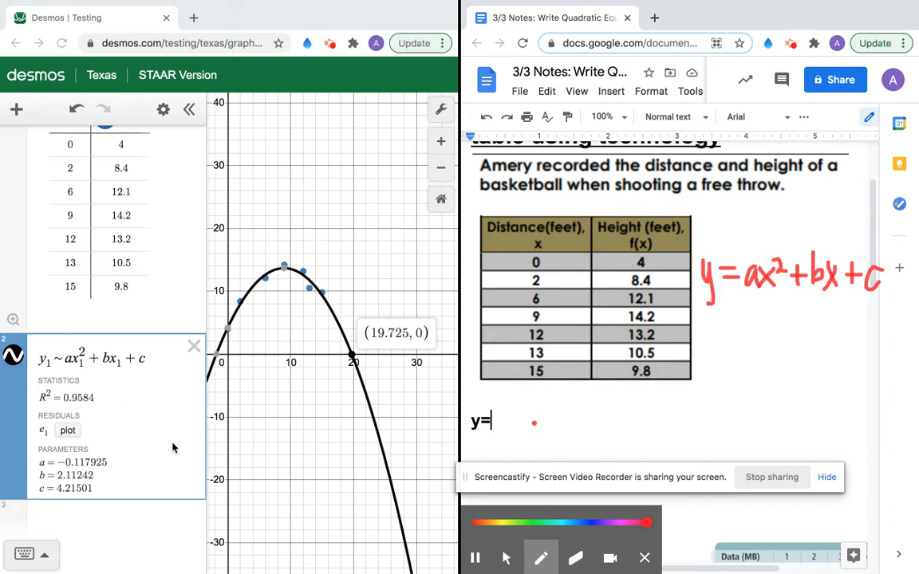
click(505, 558)
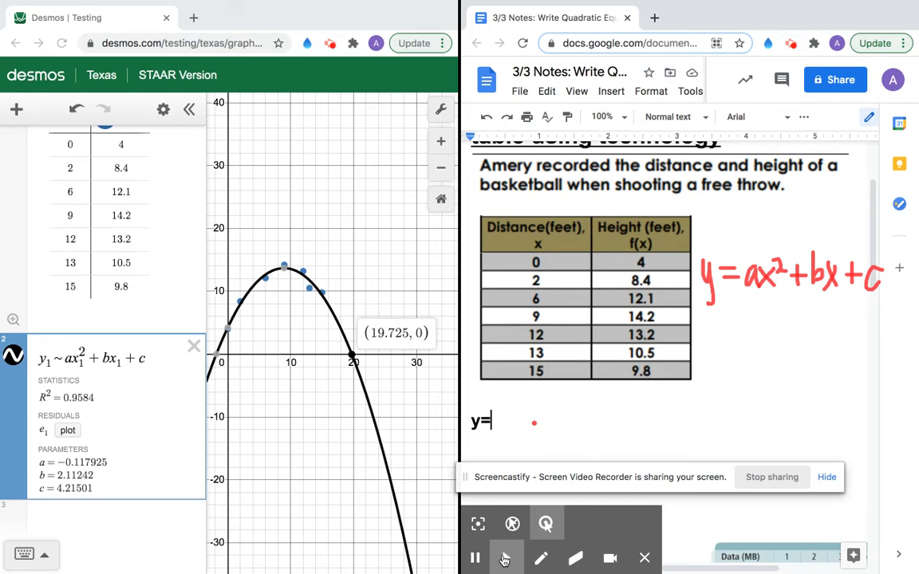
click(504, 561)
click(496, 428)
text(-)
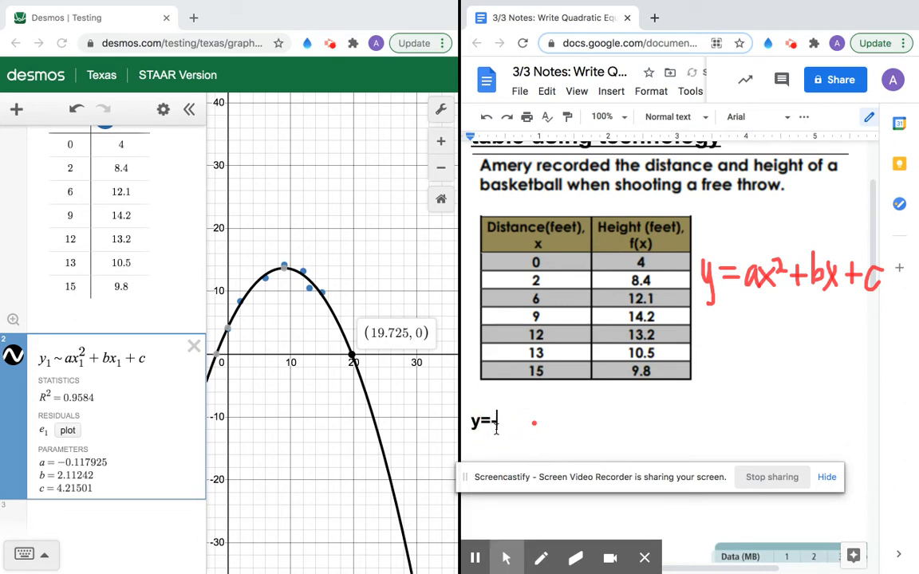
text(0.12x)
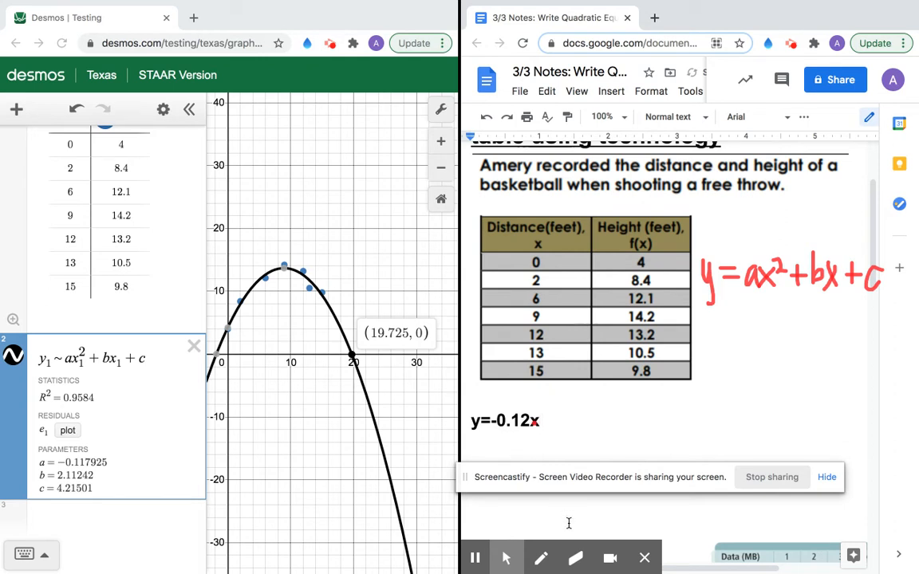
click(574, 556)
click(533, 420)
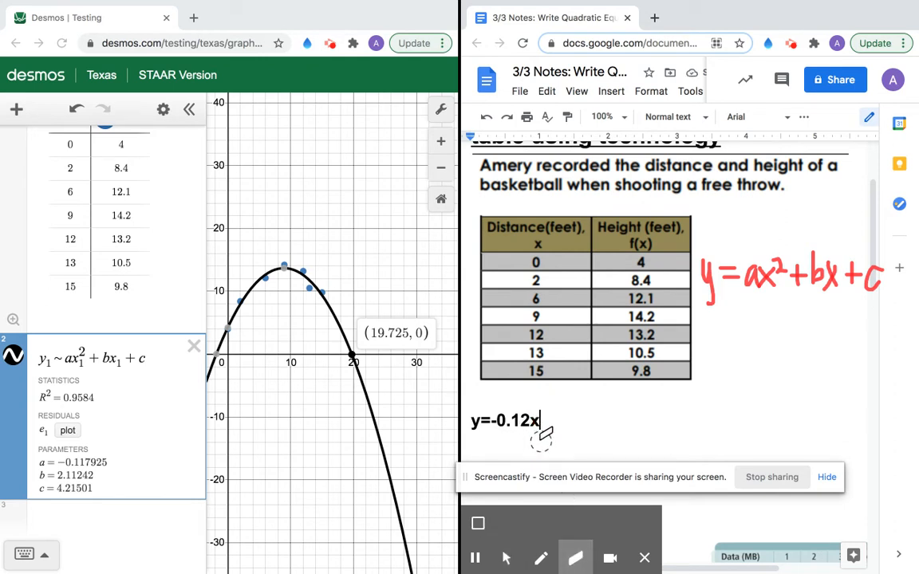
click(505, 560)
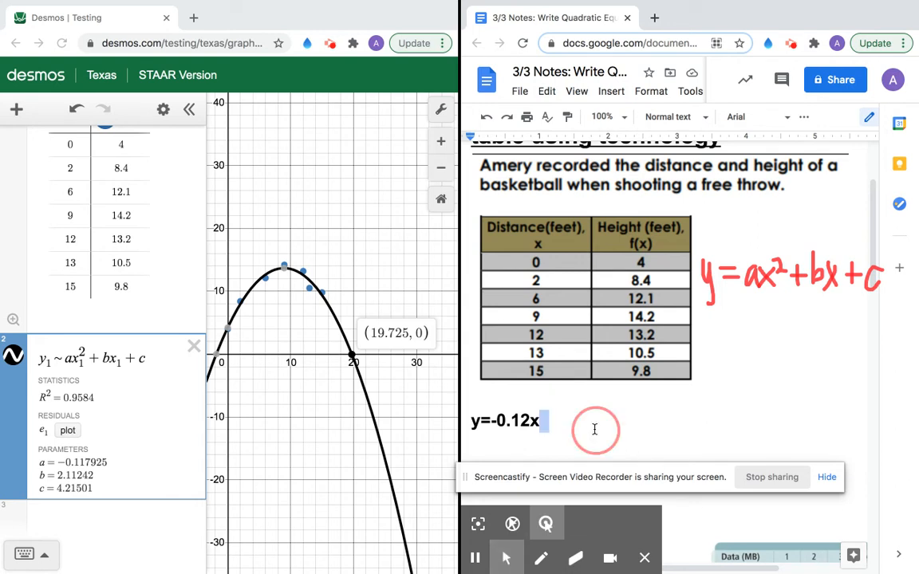
Step: Add a superscript 2 exponent, then continue with +2.11x+4.22 in normal text
click(611, 94)
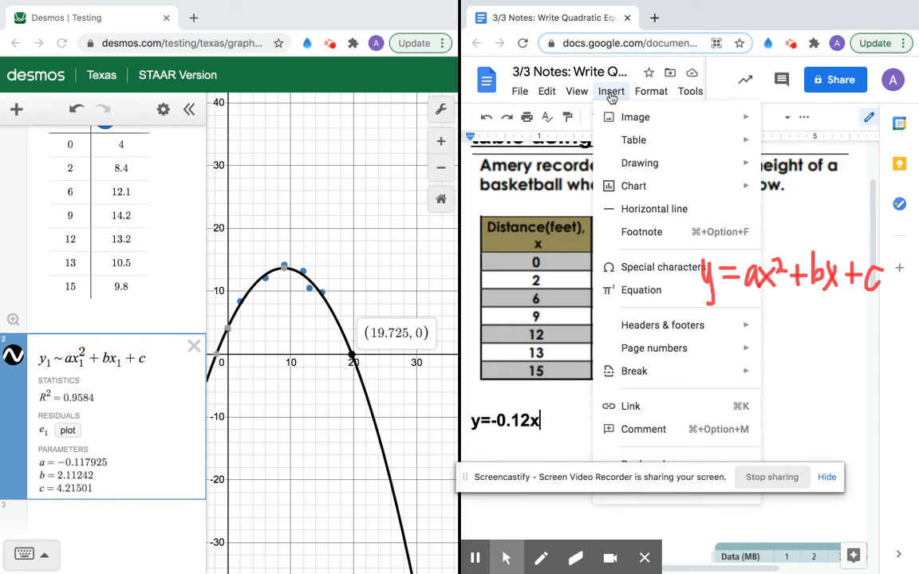
mouse_move(650, 93)
mouse_move(673, 120)
click(761, 213)
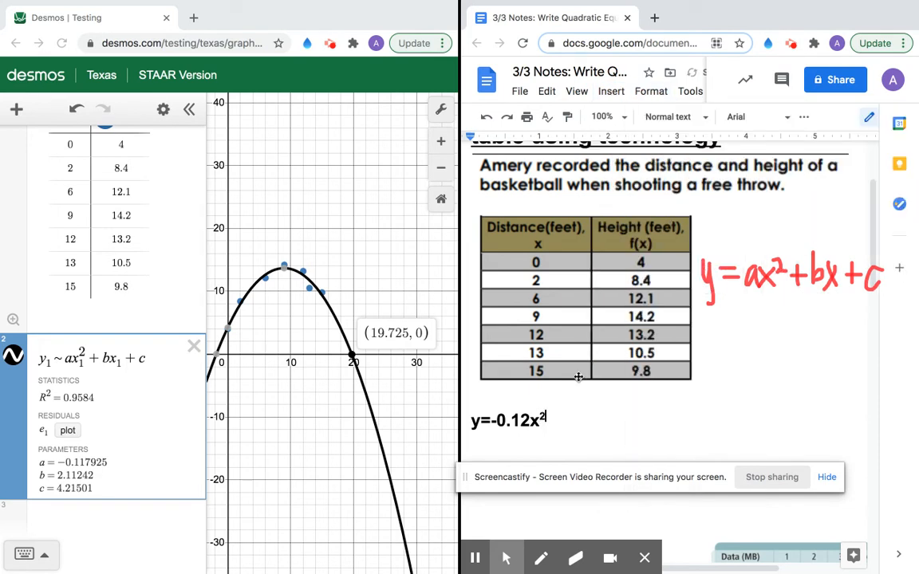
text(2)
key(Return)
click(648, 92)
mouse_move(670, 118)
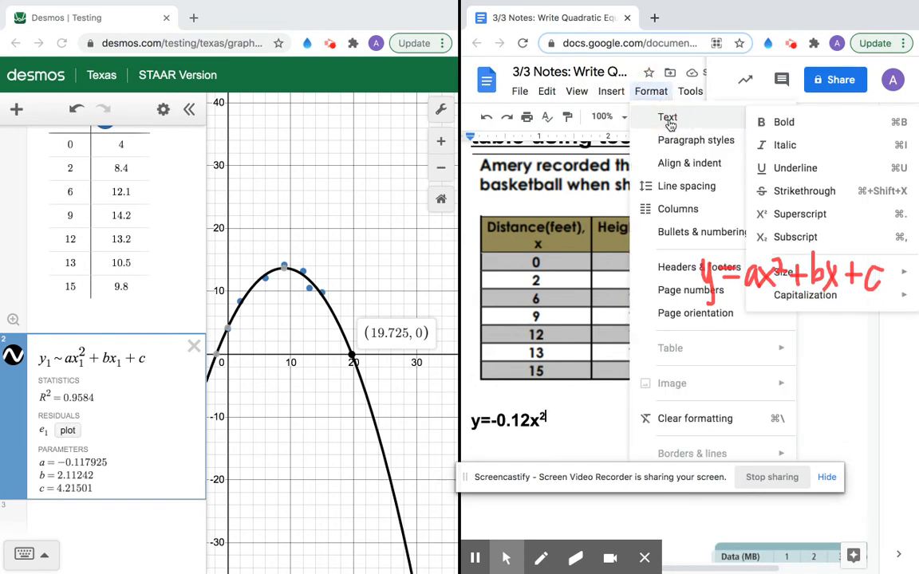
click(779, 157)
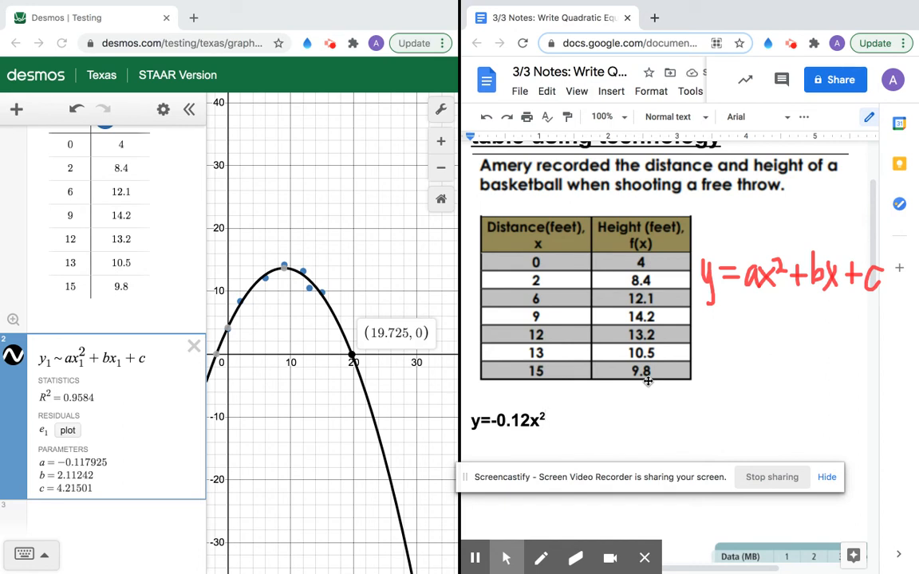
text(+2.11x)
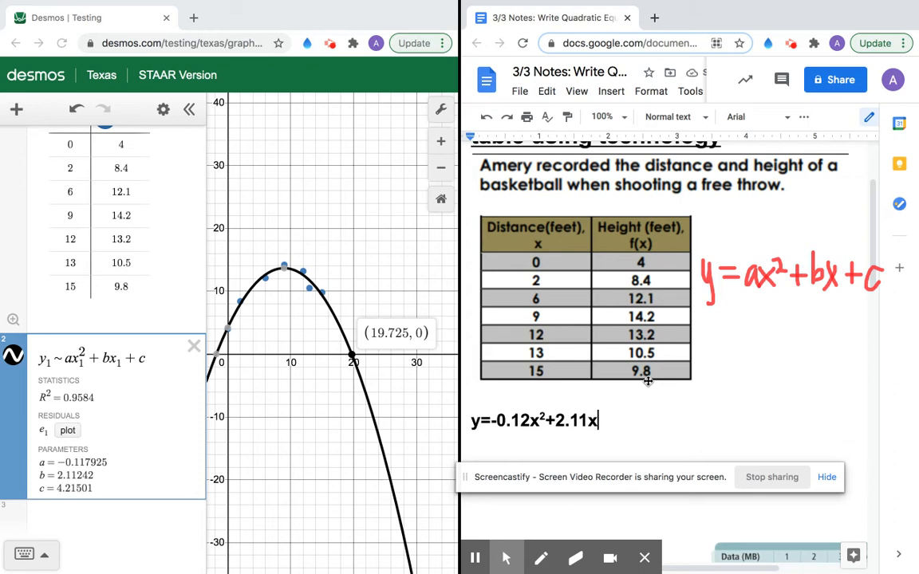
text(+4.22)
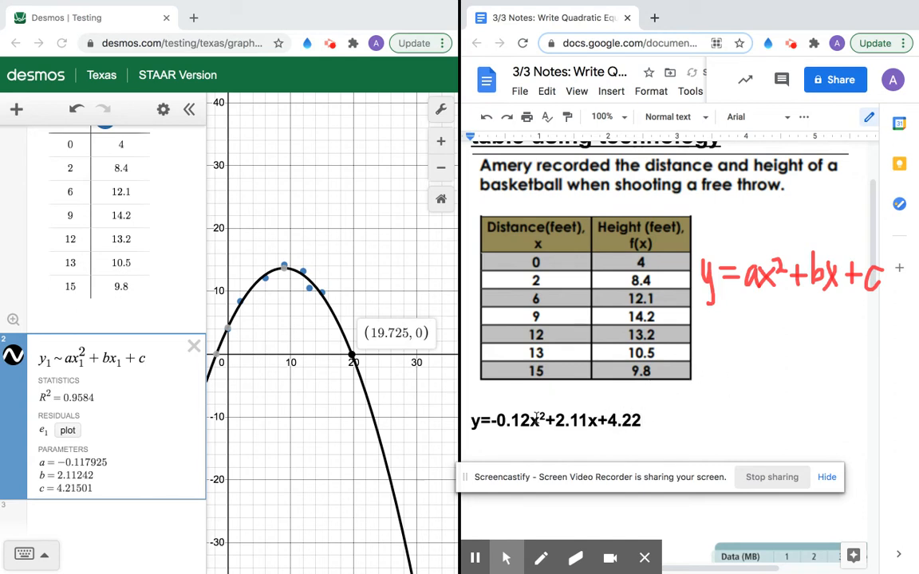
Step: Space out the terms so the equation reads y= -0.12x² + 2.11x + 4.22
click(490, 420)
click(551, 420)
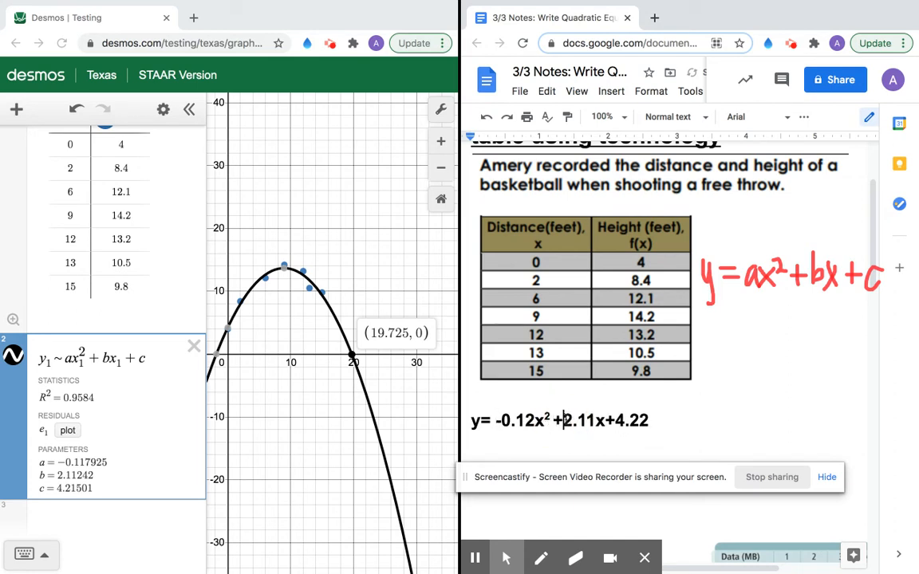
click(609, 421)
click(625, 420)
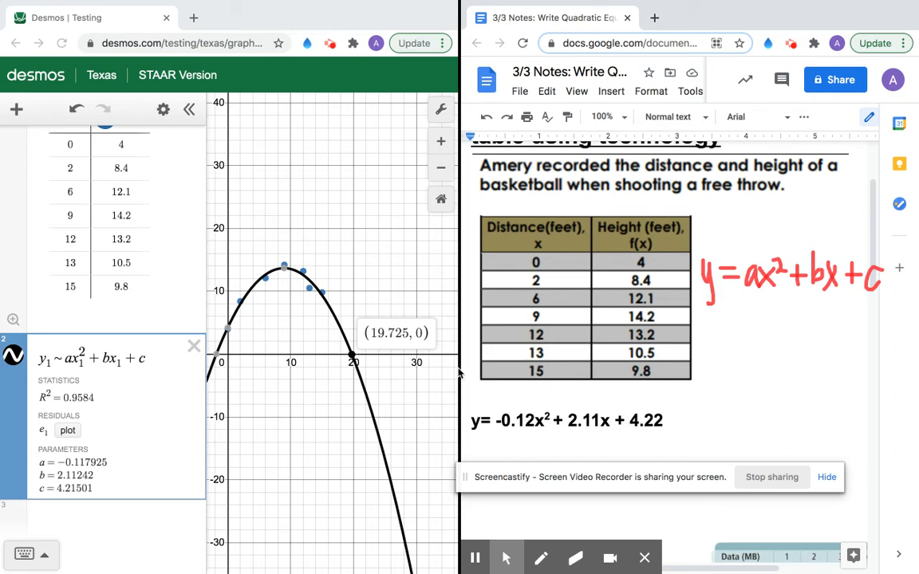
mouse_move(228, 332)
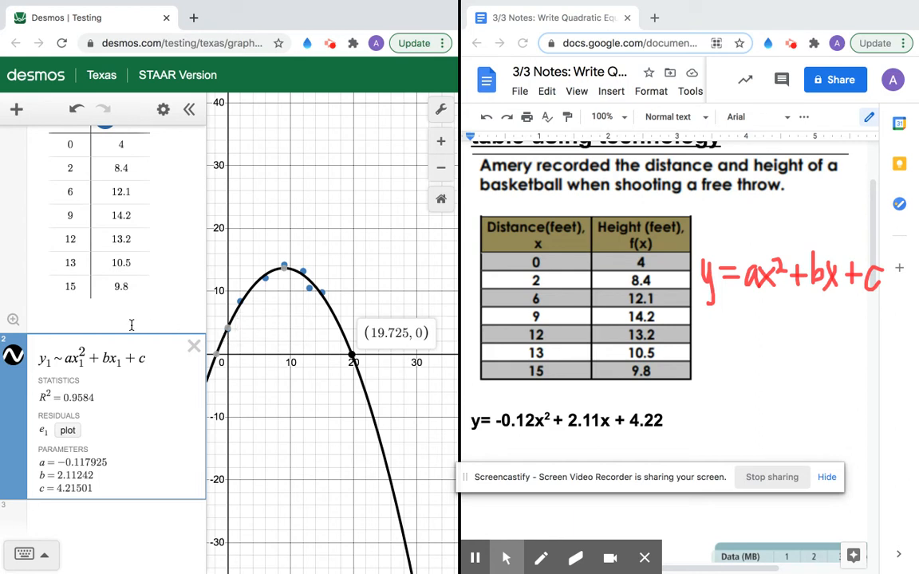
Step: Start a new expression reading y = -0.12x² below the regression
click(158, 520)
text(y = -)
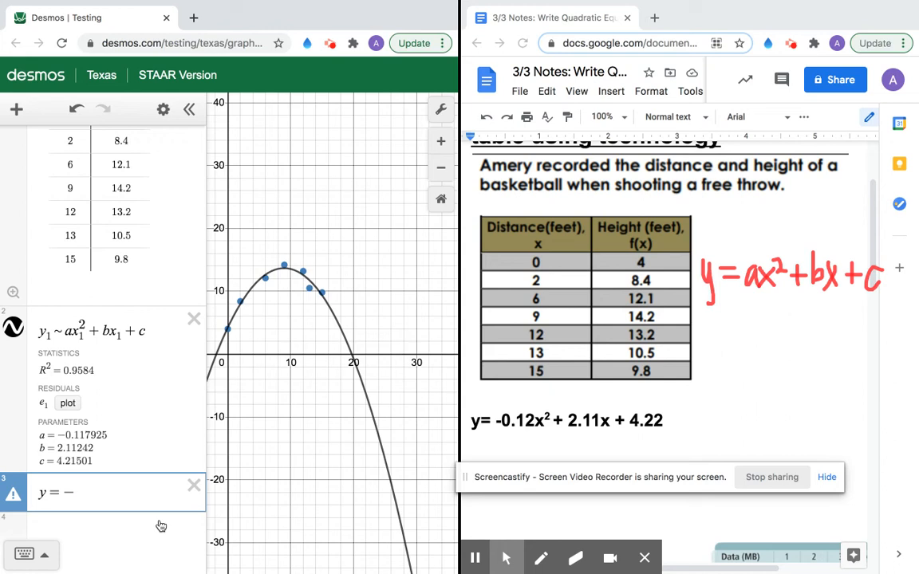
text(0.)
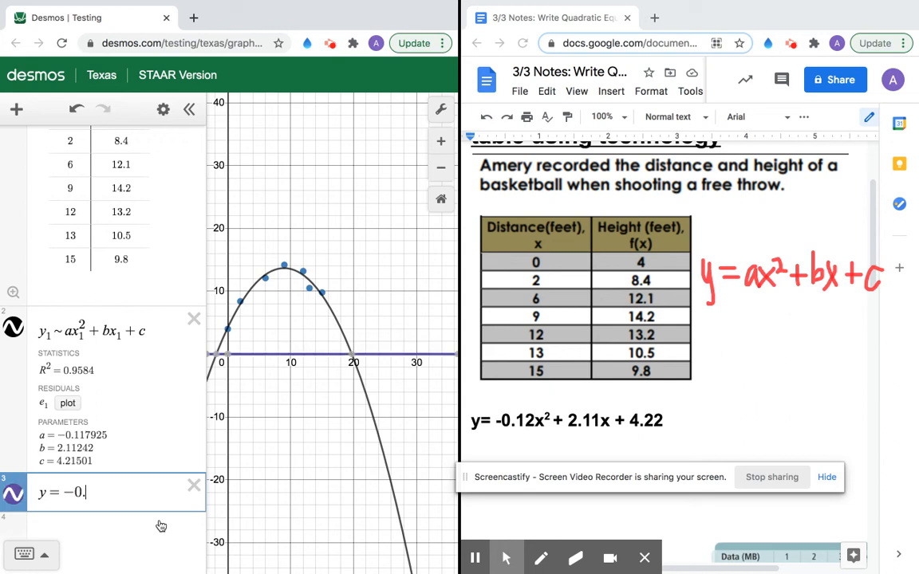
text(12x)
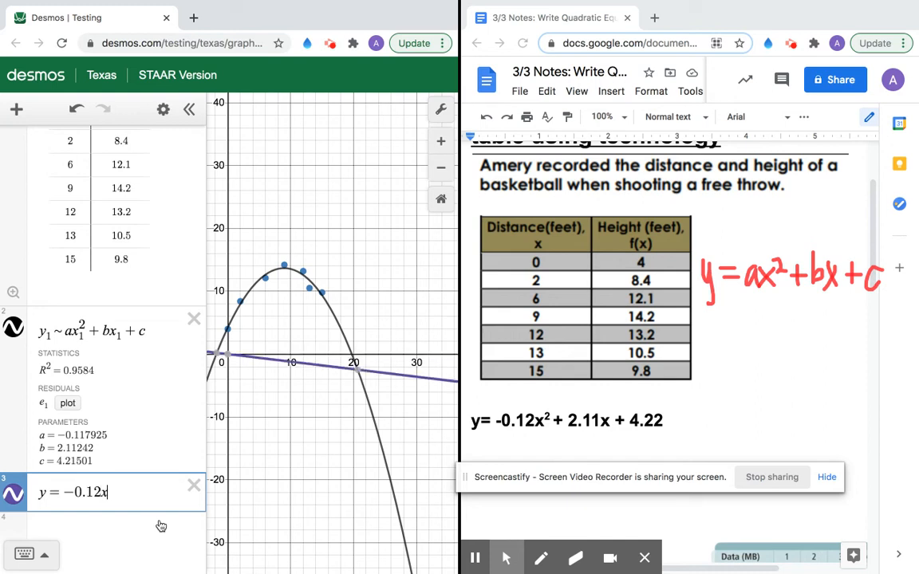
click(32, 552)
click(94, 476)
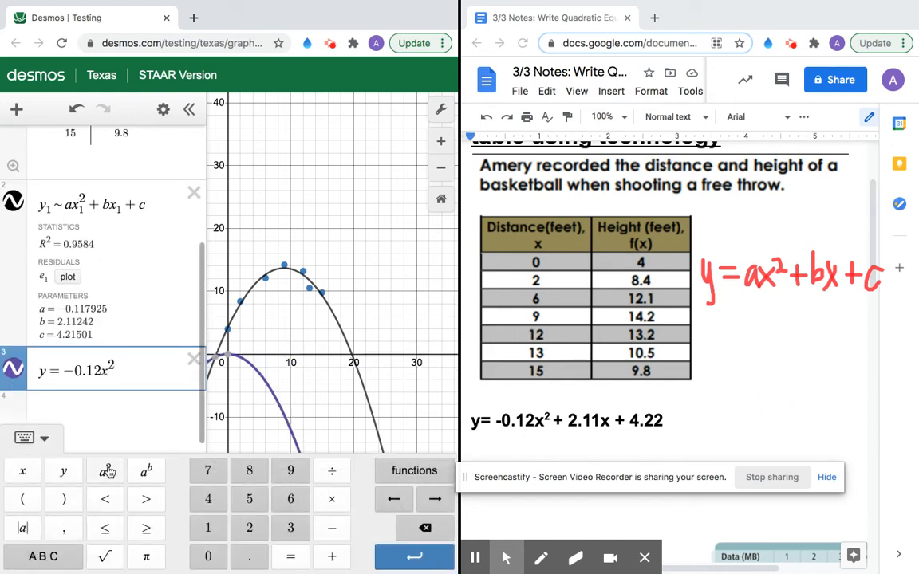
Step: Complete the equation with + 2.11x + 4.22 using the on-screen keypad
click(332, 556)
click(249, 527)
click(257, 558)
click(220, 533)
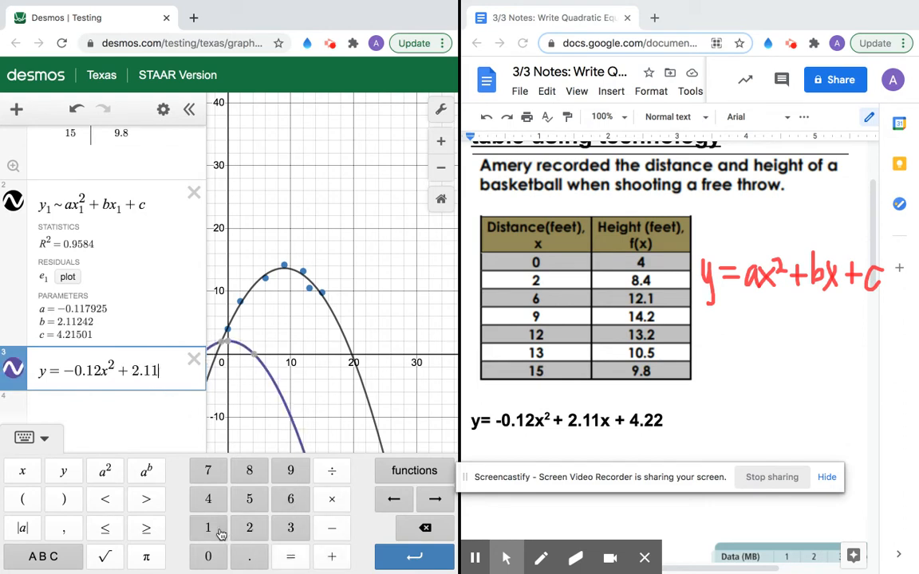
click(46, 556)
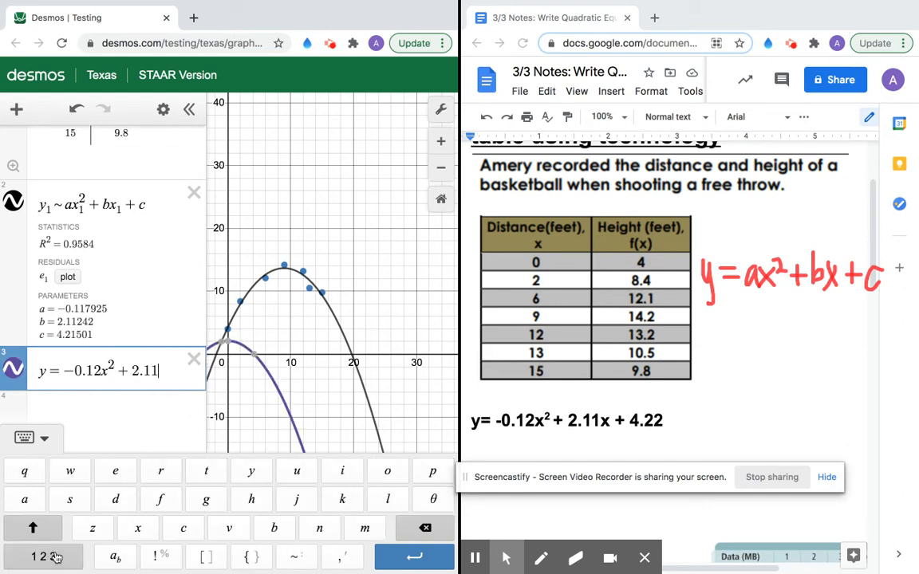
click(57, 563)
click(24, 476)
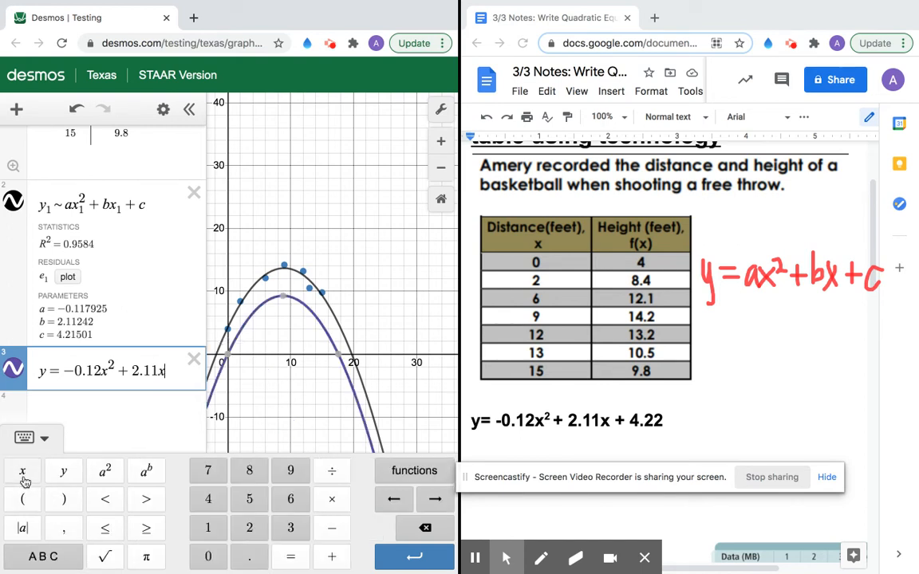
click(332, 557)
click(208, 499)
click(239, 560)
click(240, 533)
click(240, 533)
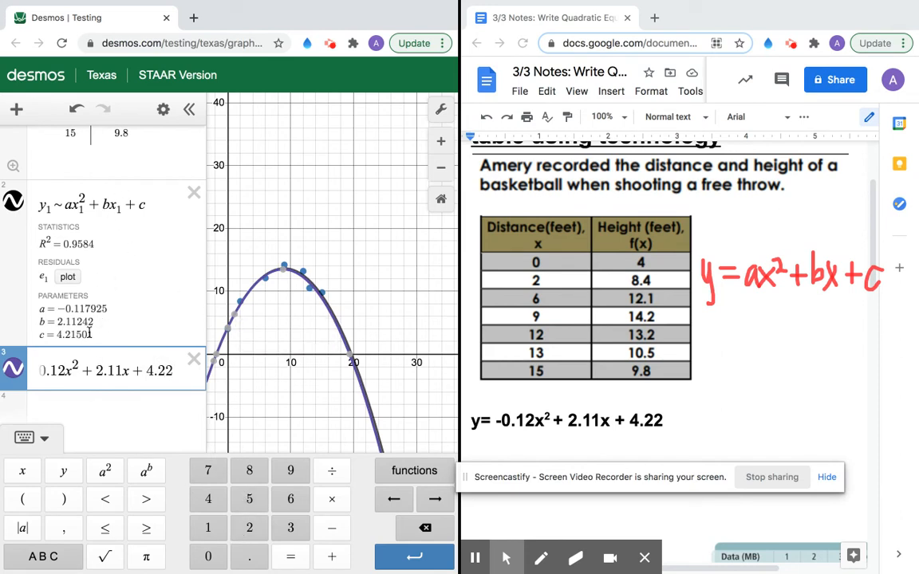
click(130, 411)
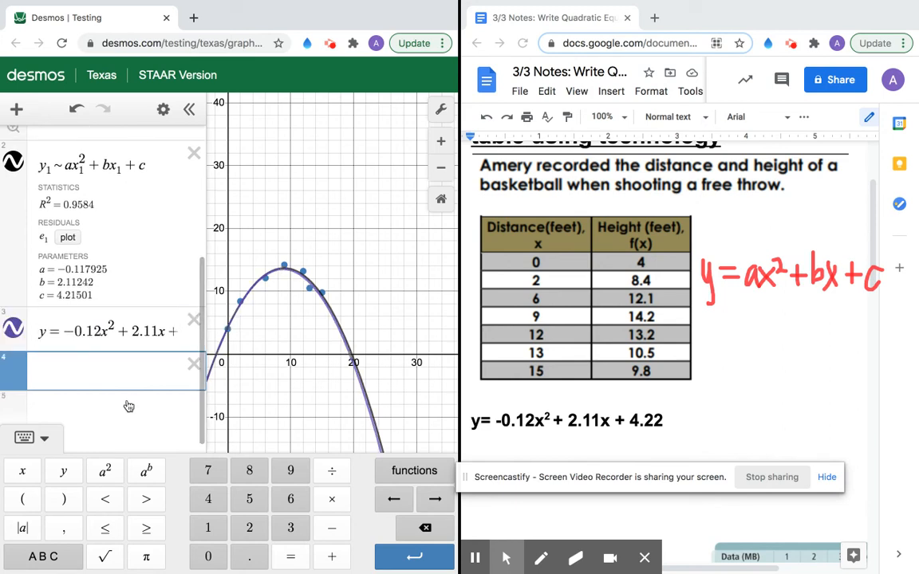
Step: Make a value table for the rounded equation, entering x = 4 to get 10.74
click(162, 111)
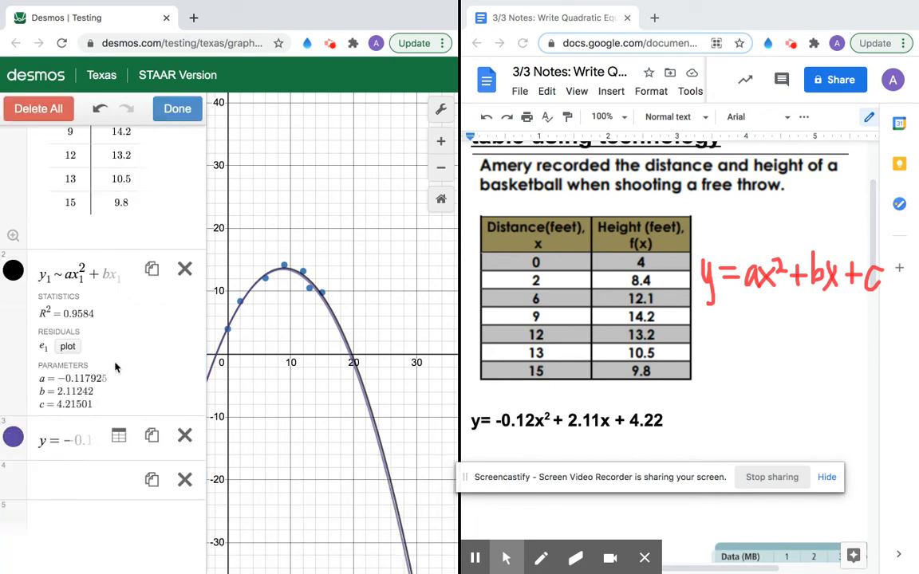
click(120, 434)
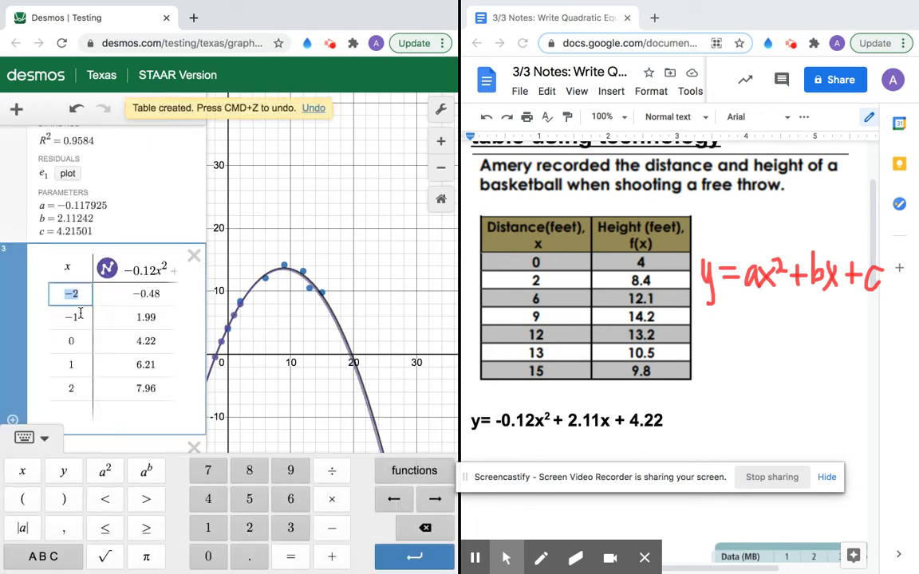
text(4)
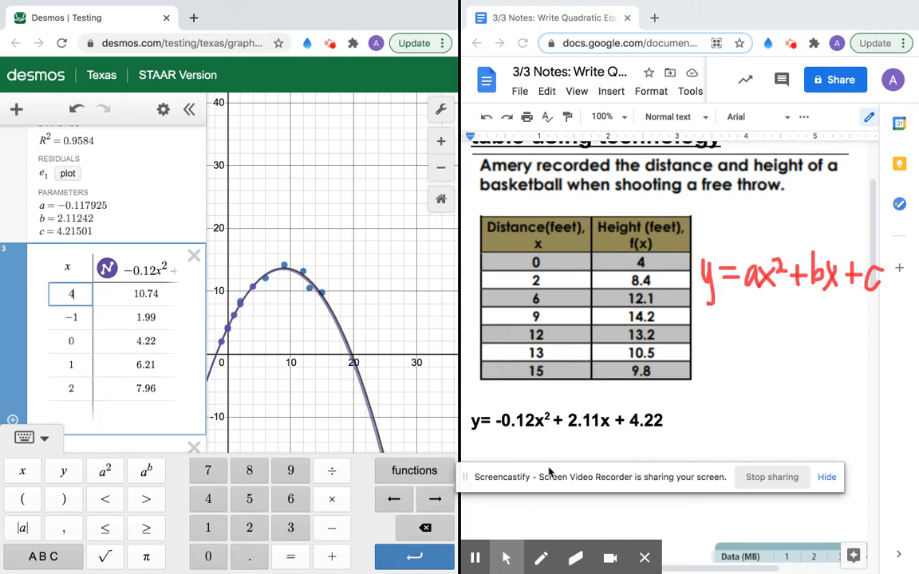
click(194, 261)
Step: Delete the value table, the regression and the original data table from Desmos
click(195, 281)
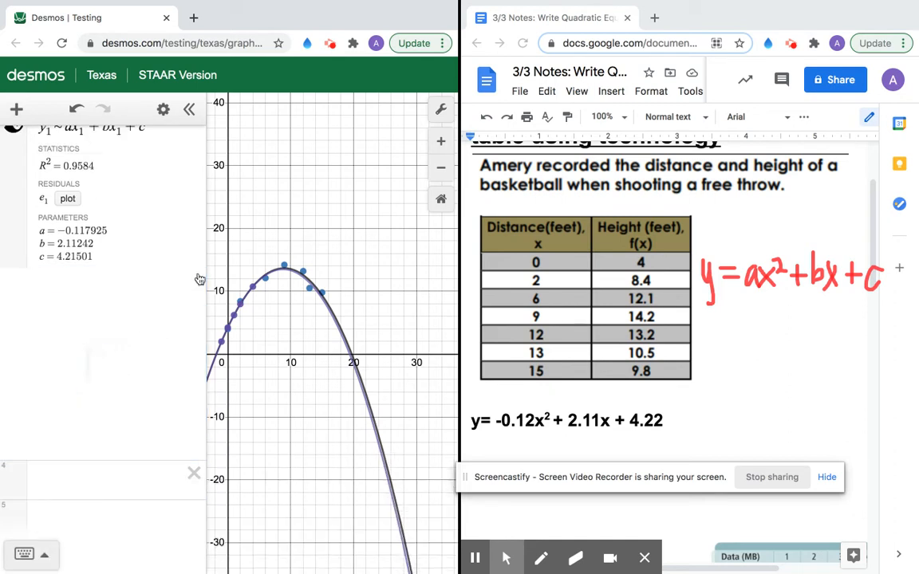
scroll(164, 191, up, 3)
click(195, 379)
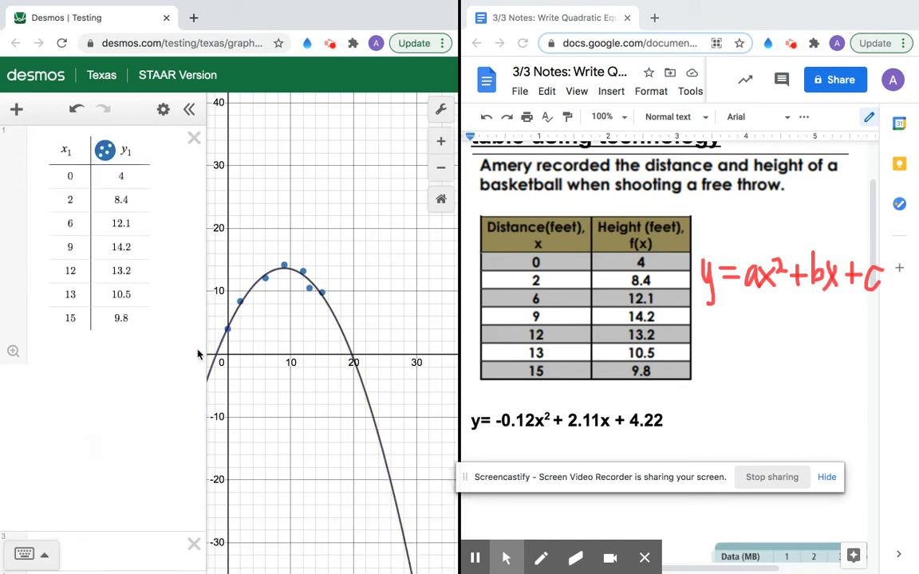
click(194, 139)
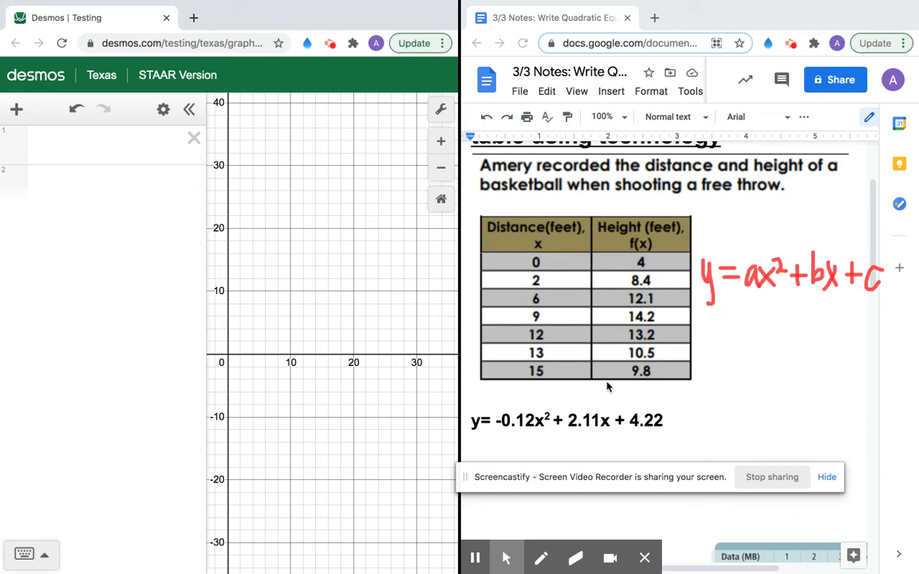
Step: Scroll the notes down and right to show the full Data (MB) and Run Time (s) table
scroll(608, 386, down, 5)
scroll(606, 386, down, 2)
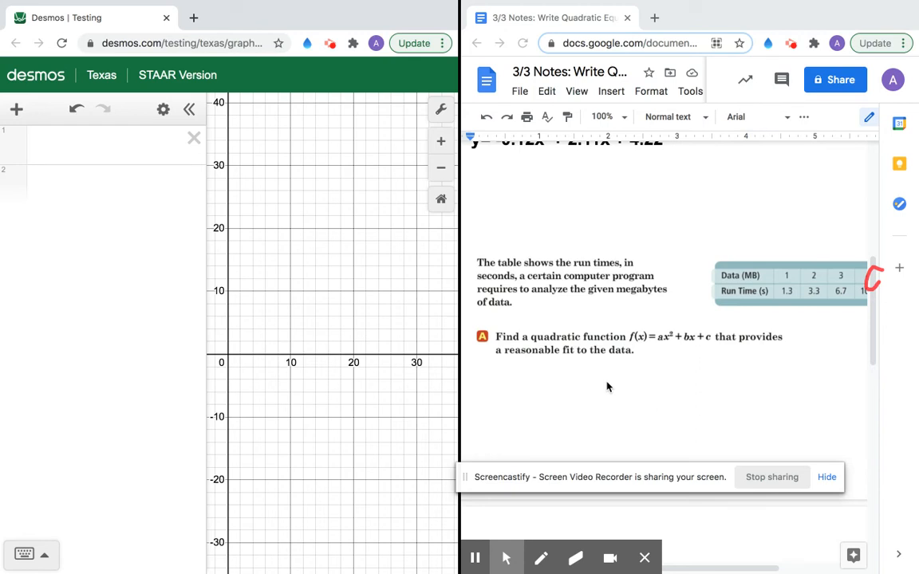
scroll(582, 317, down, 1)
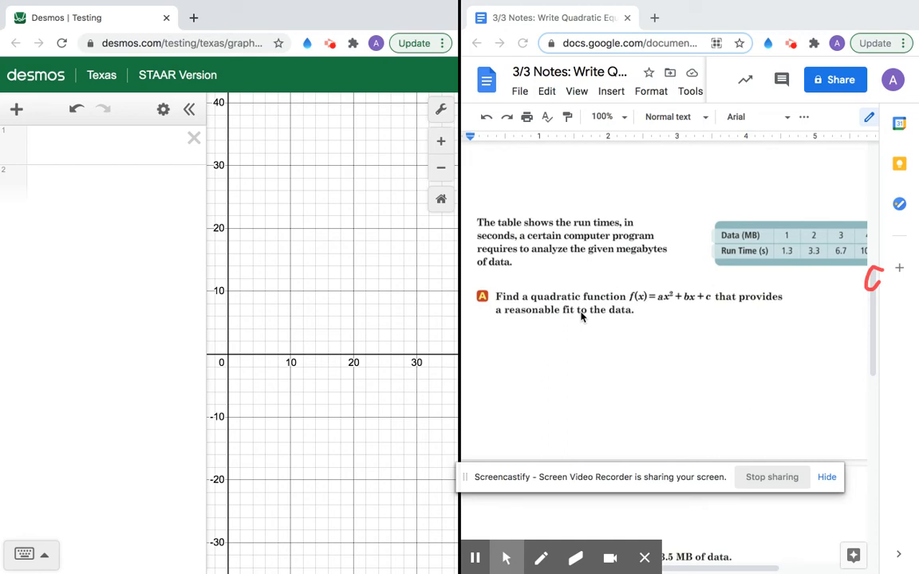
scroll(581, 318, right, 3)
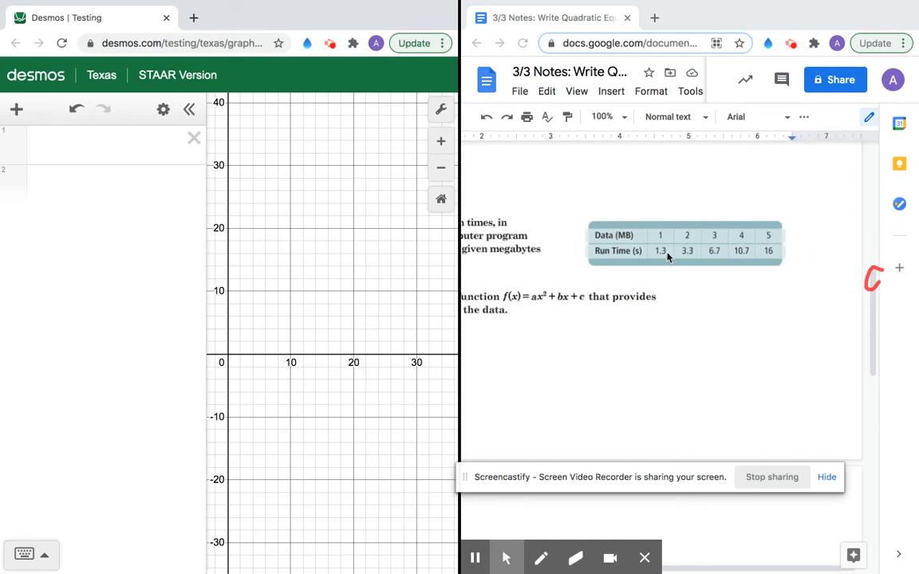
Step: Add a new table and enter data sizes 1 through 5 in the x1 column
click(16, 112)
click(25, 179)
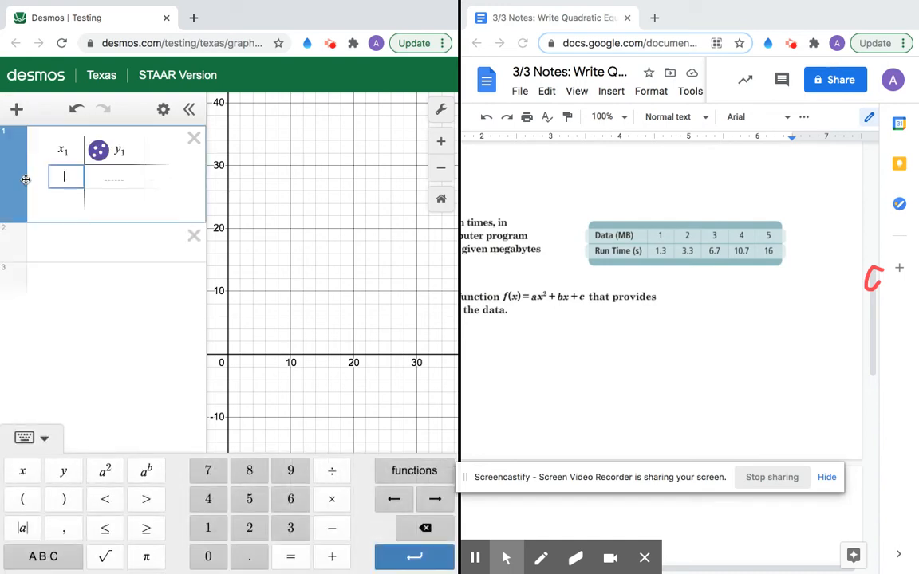
text(1)
key(Return)
text(2)
key(Return)
text(3)
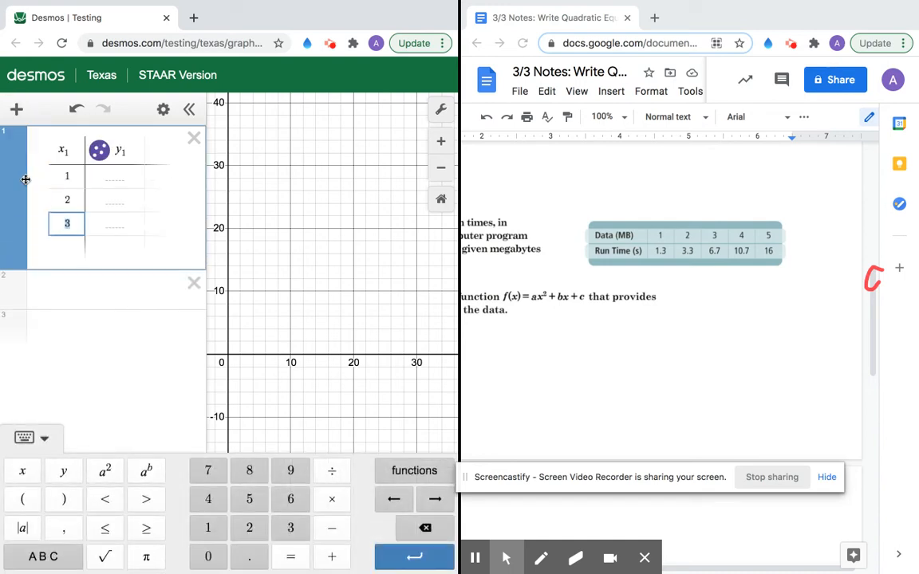
key(Return)
text(4)
key(Return)
text(5)
key(Return)
text(6)
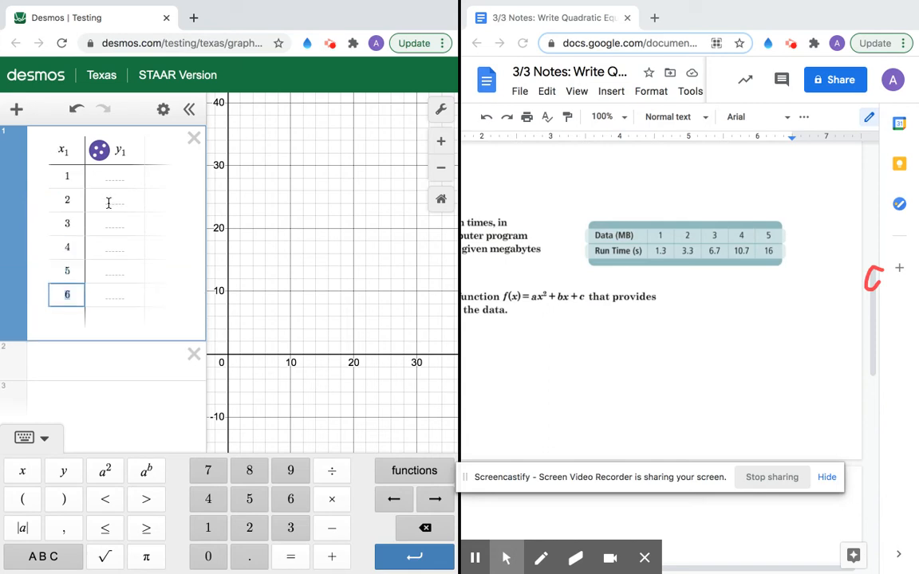
Step: Enter run times 1.3, 3.3, 6.7, 10.7 and 16 in the y1 column
click(125, 176)
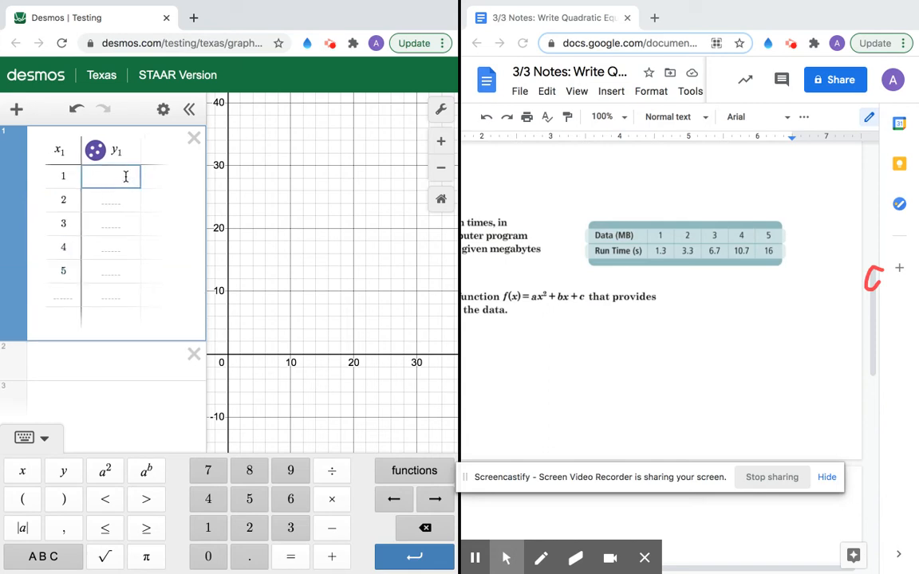
text(1.3)
key(Return)
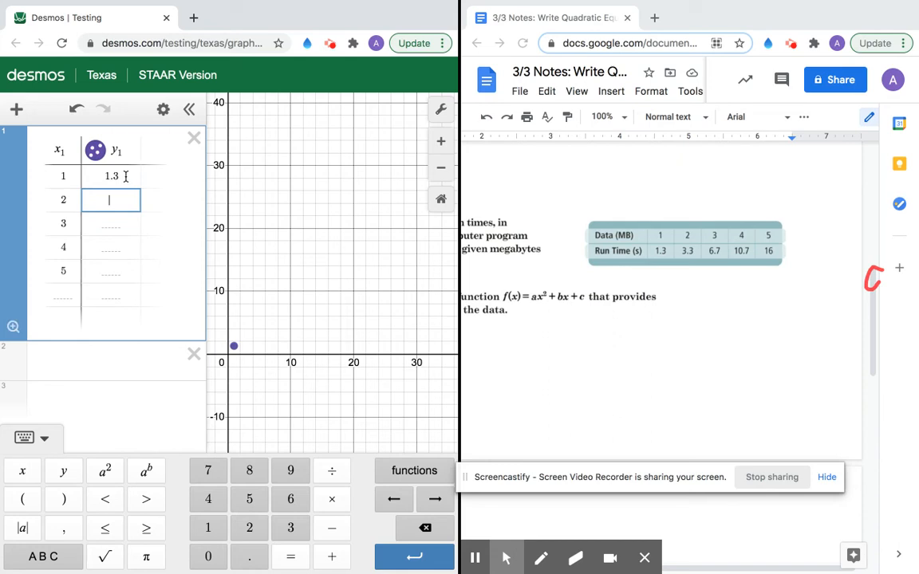
text(3.3)
key(Return)
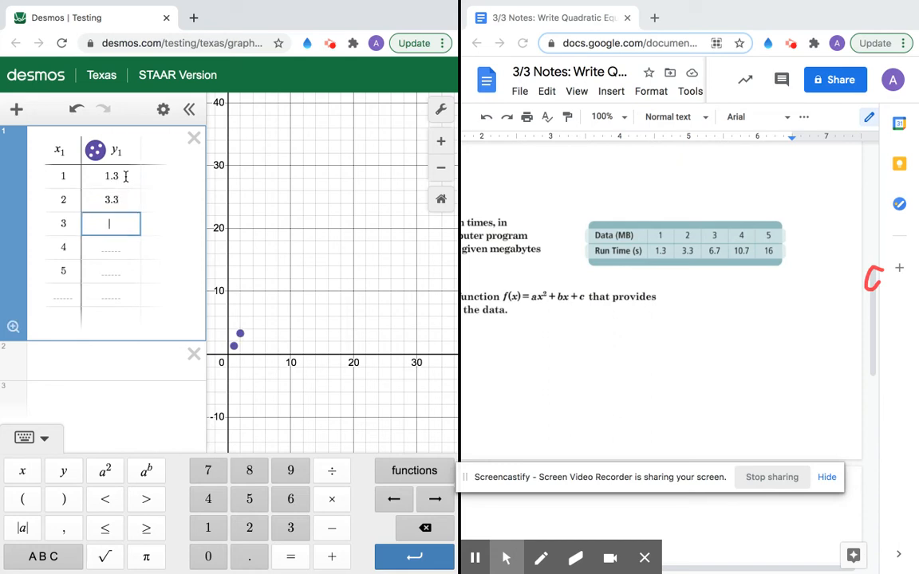
text(6.7)
key(Return)
text(10.7)
key(Return)
text(16)
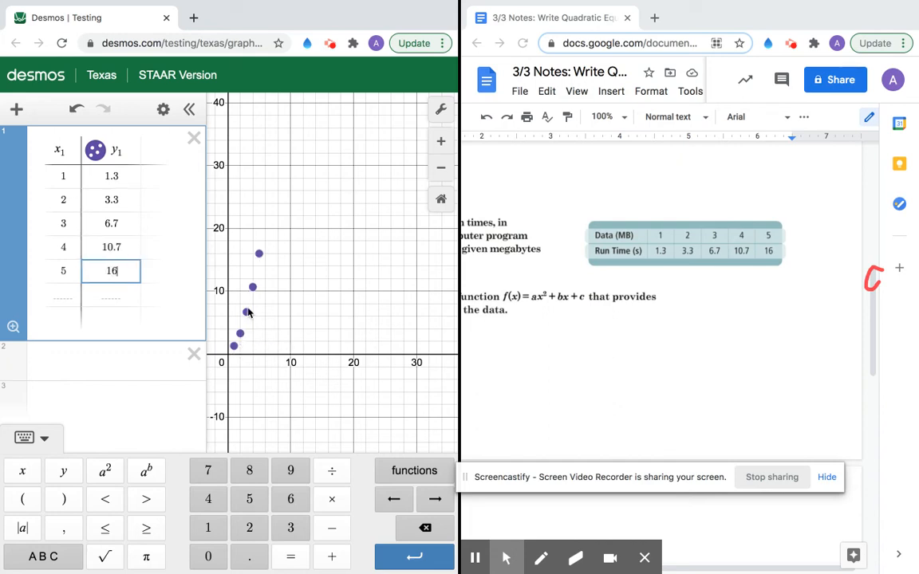
scroll(569, 339, right, 1)
scroll(569, 339, left, 5)
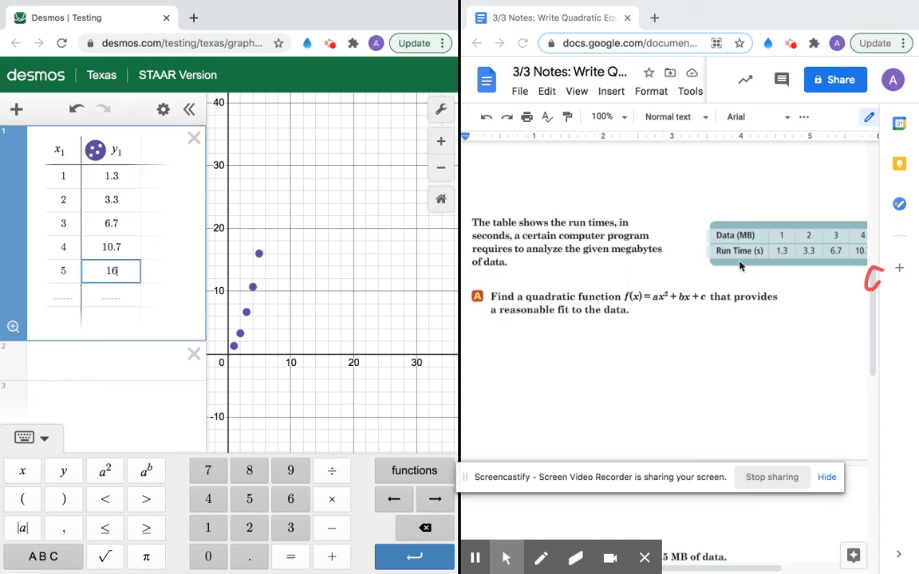
scroll(739, 265, right, 5)
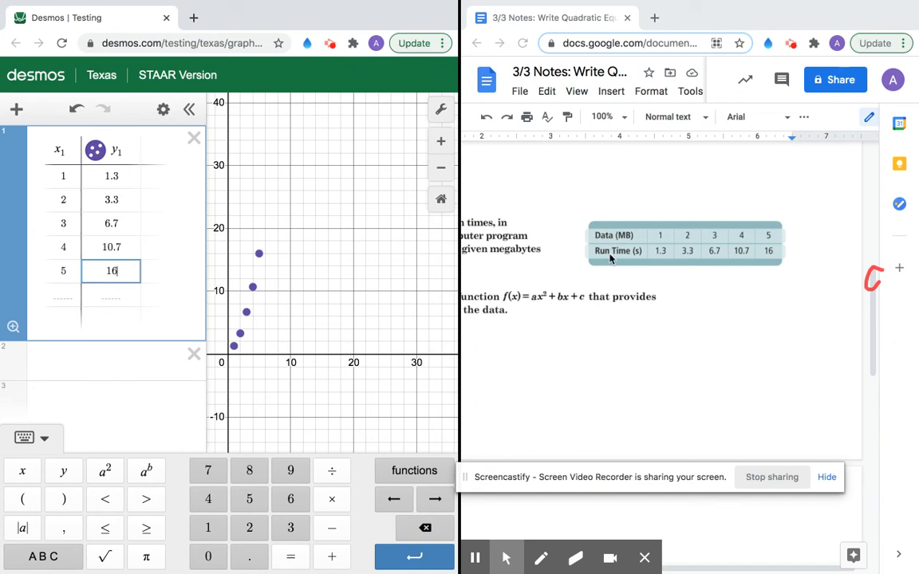
Step: Enter the regression y1 ~ ax1² + bx1 + c, fitting a=0.514286, b=0.594286, c=0.16, R²=0.9998
click(118, 367)
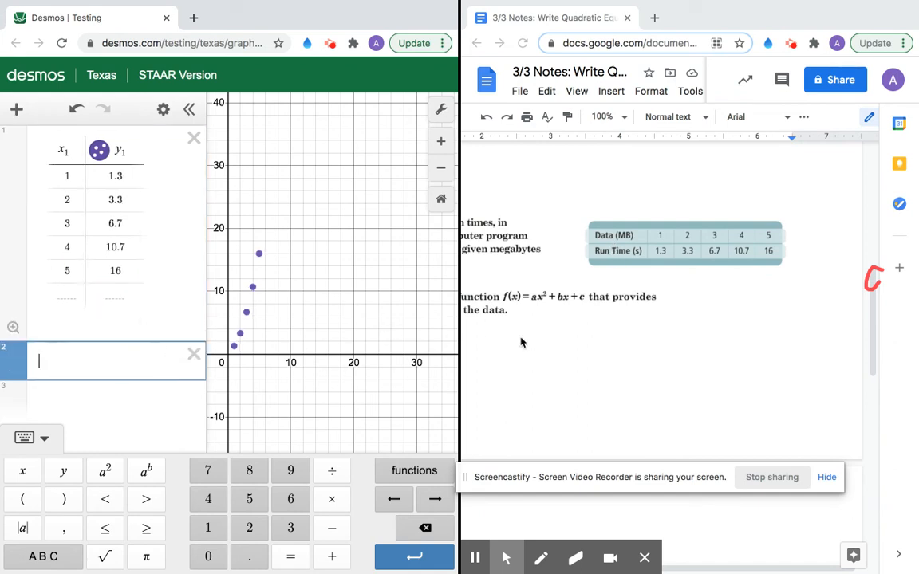
scroll(520, 342, left, 5)
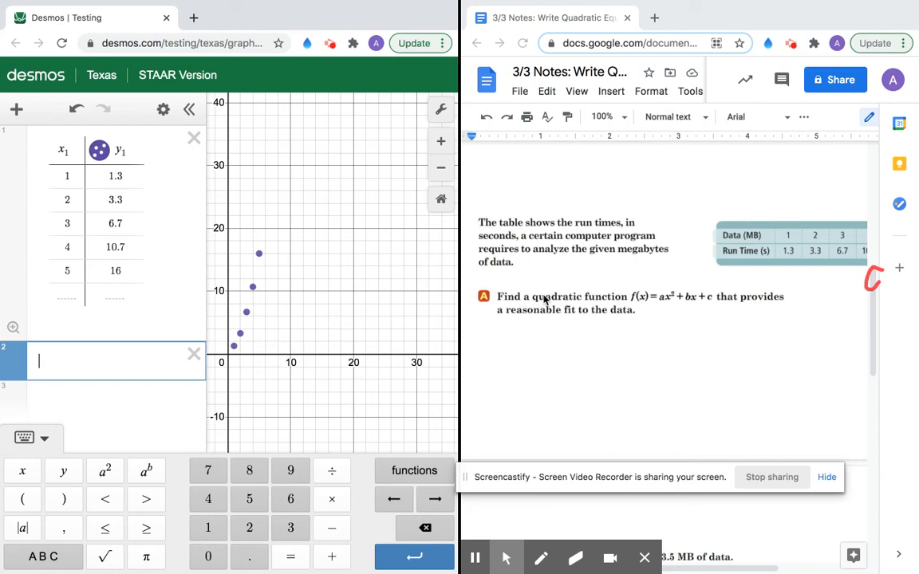
text(y1=)
key(BackSpace)
click(79, 556)
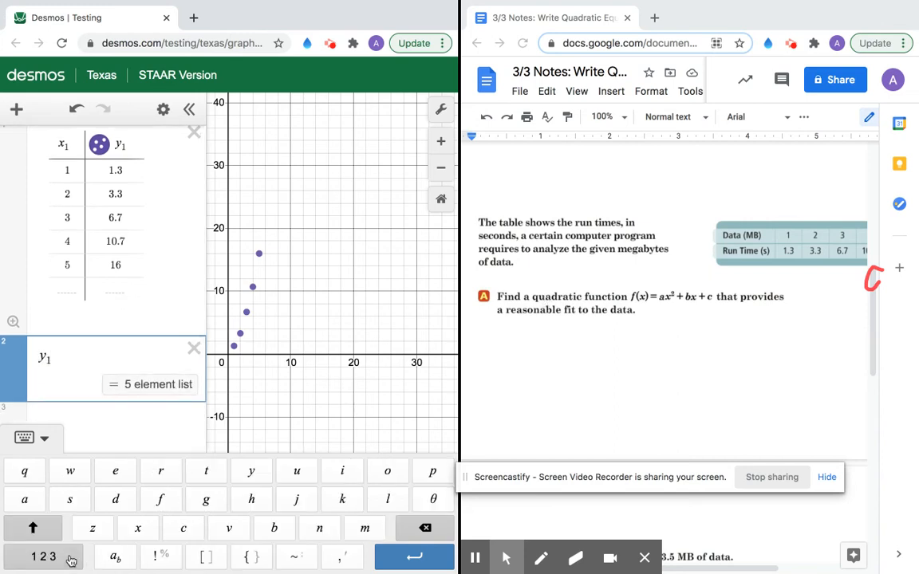
click(291, 560)
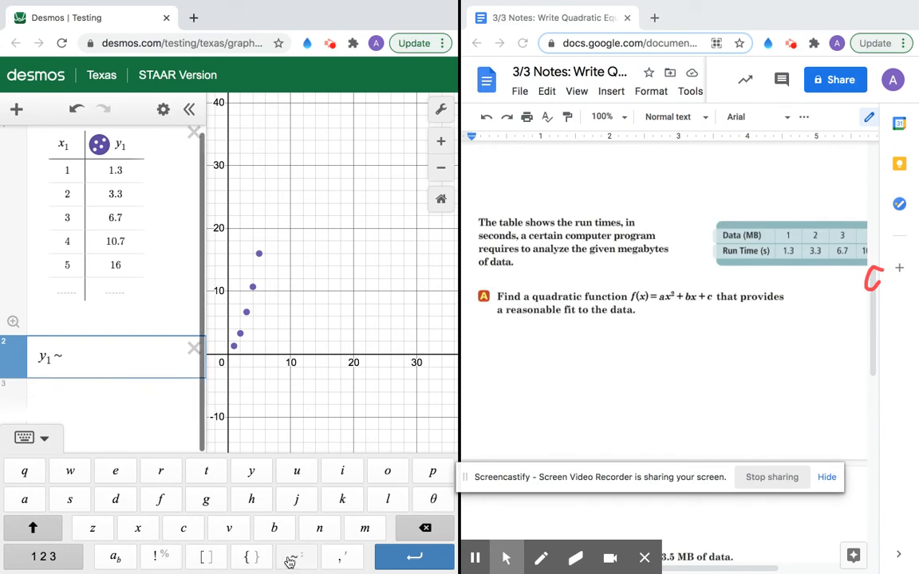
text(ax1)
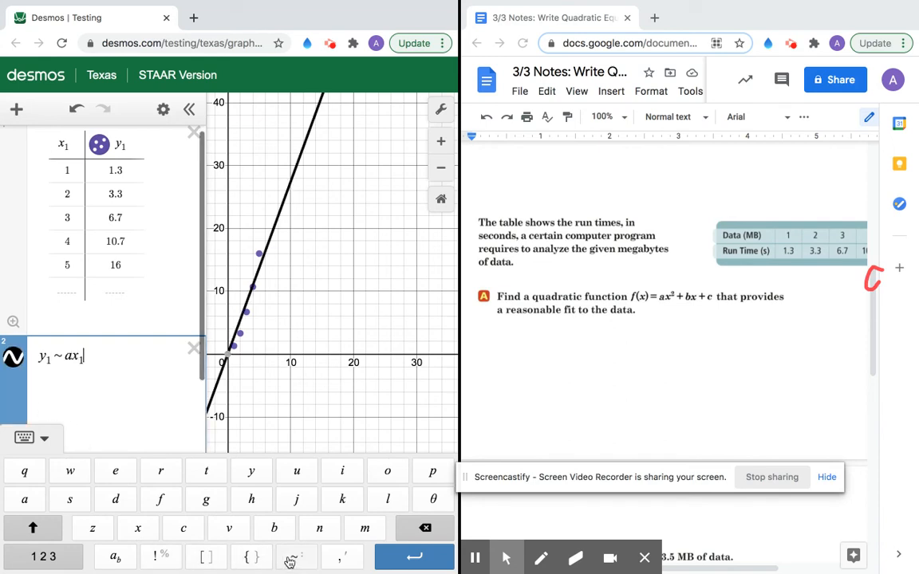
text( + b)
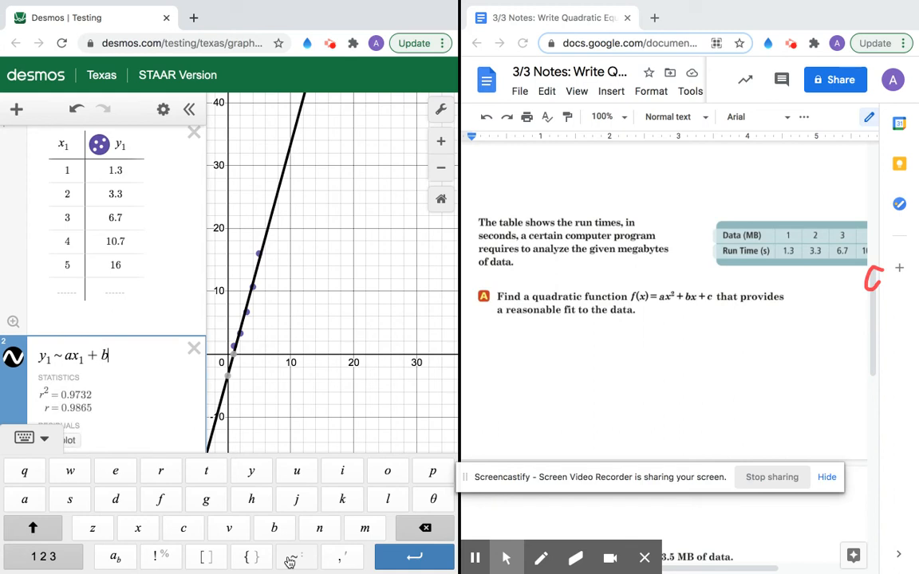
text(x1 + c)
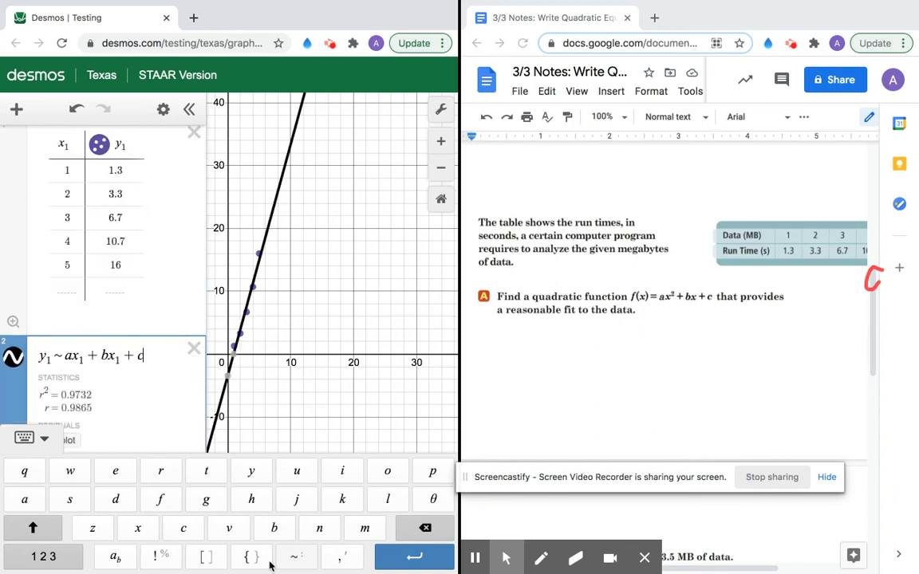
click(84, 358)
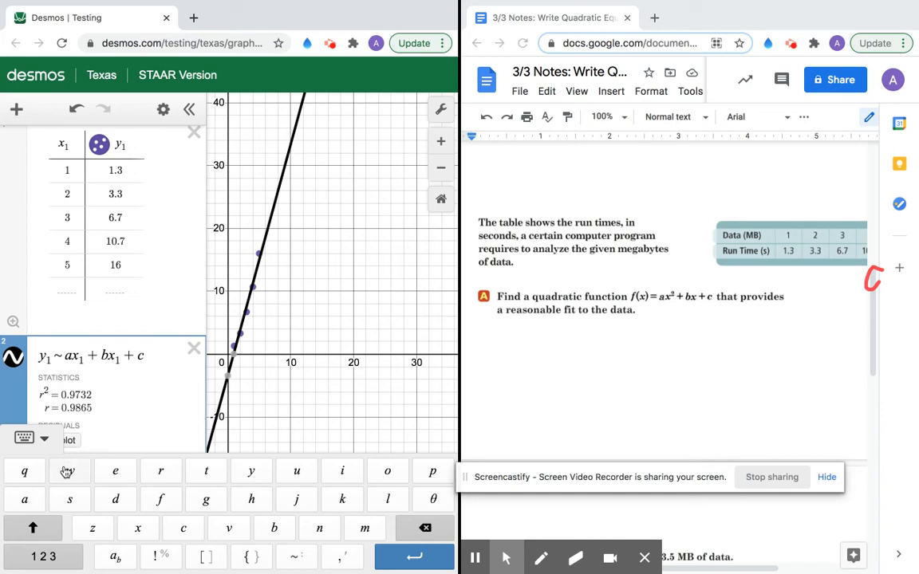
click(56, 558)
click(110, 472)
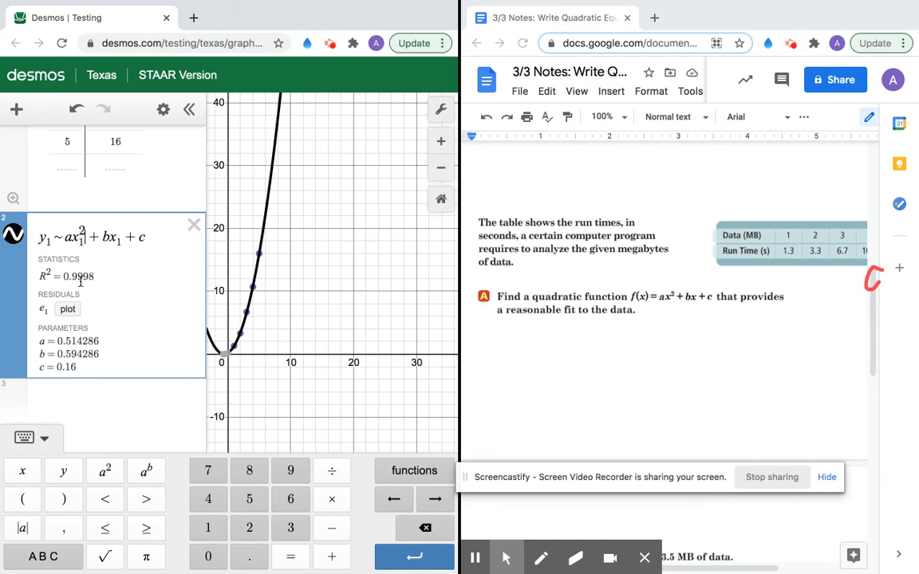
Step: Zoom in twice and pan so the origin, five data points and parabola fill the view
click(443, 143)
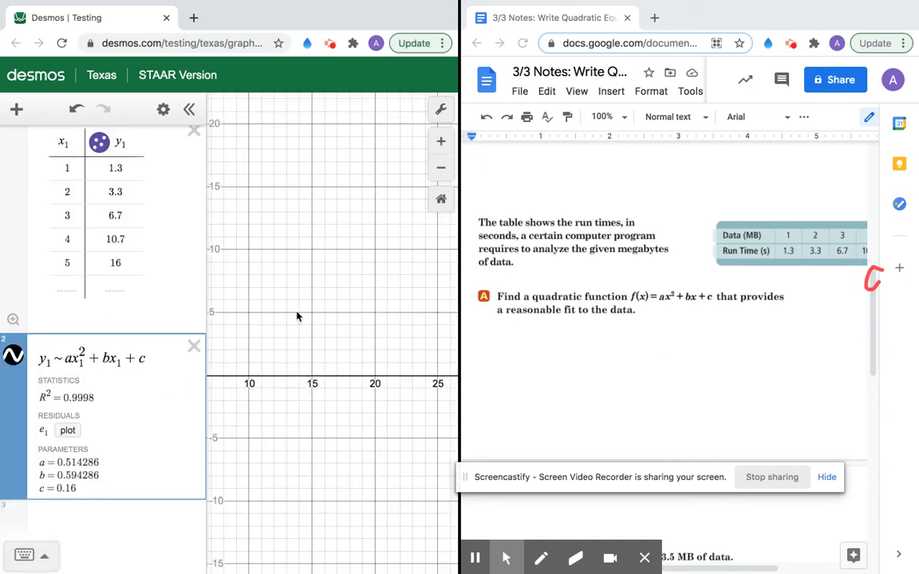
drag(297, 316, 409, 316)
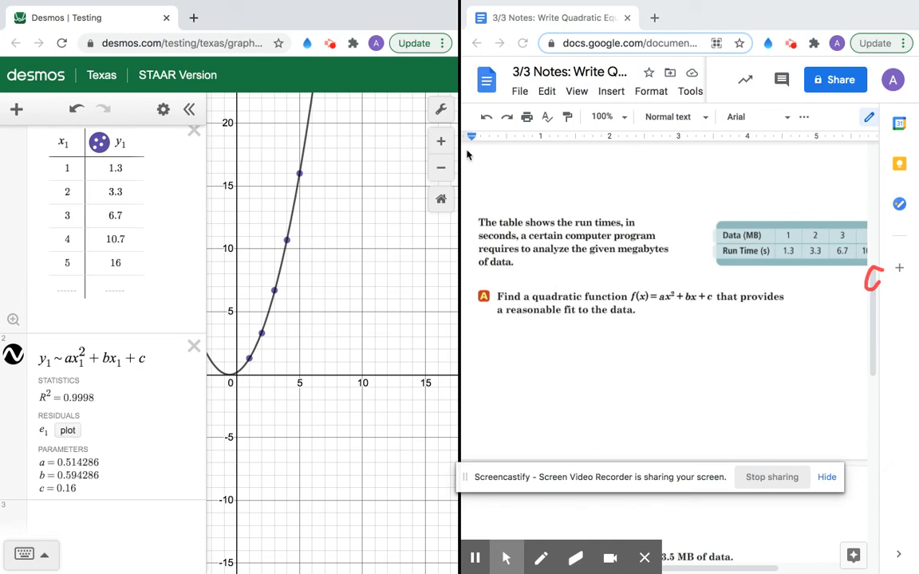
click(440, 141)
drag(222, 259, 330, 264)
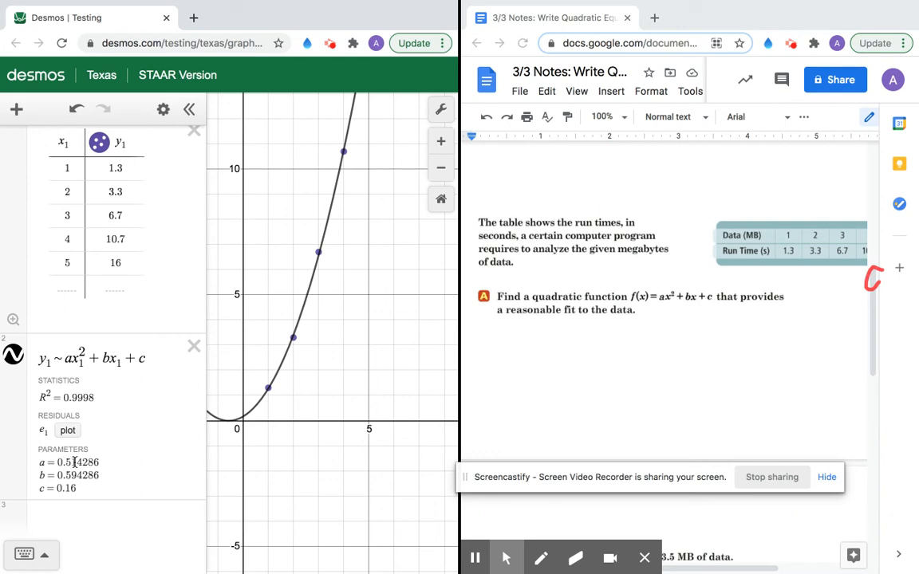
click(560, 398)
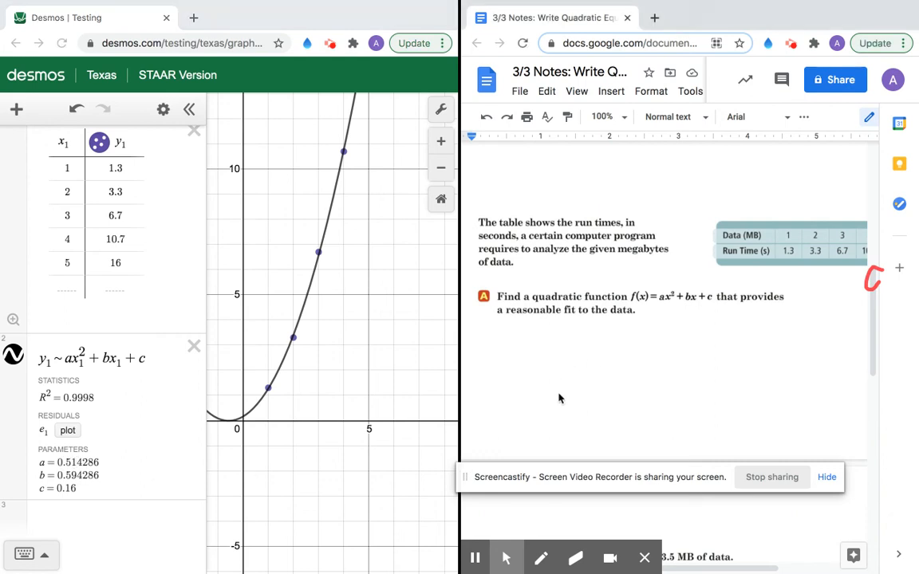
Step: Start a new line below the run-time problem and type y=0.51x
click(621, 339)
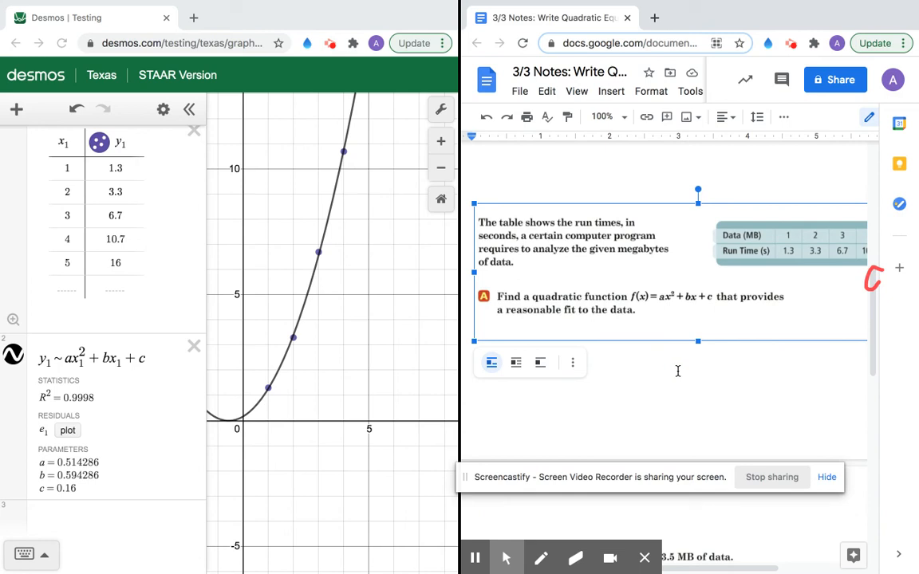
scroll(745, 378, right, 3)
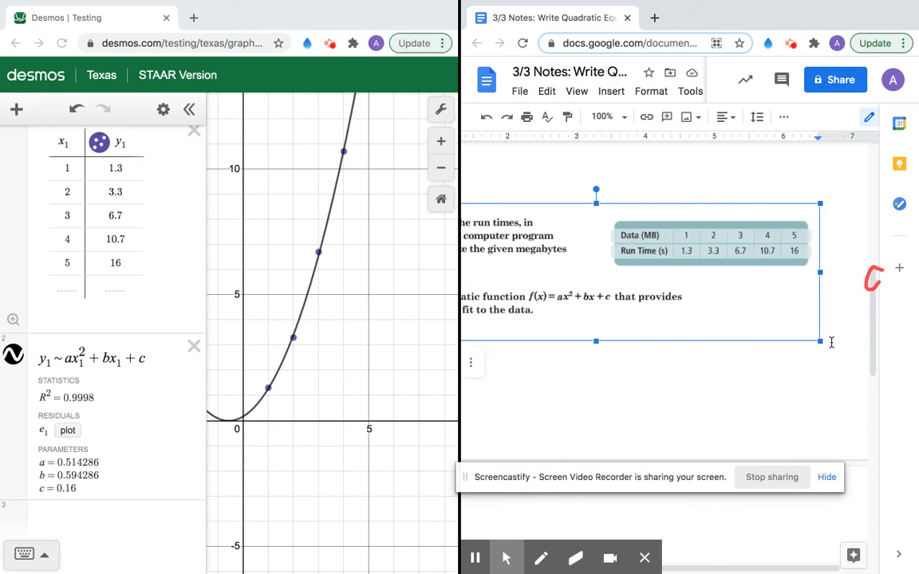
click(831, 341)
key(Return)
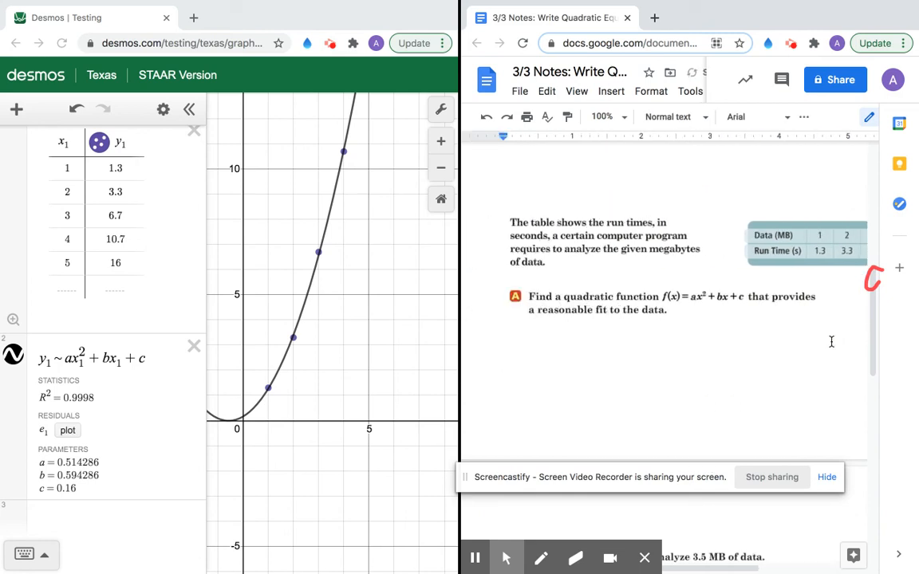
click(575, 557)
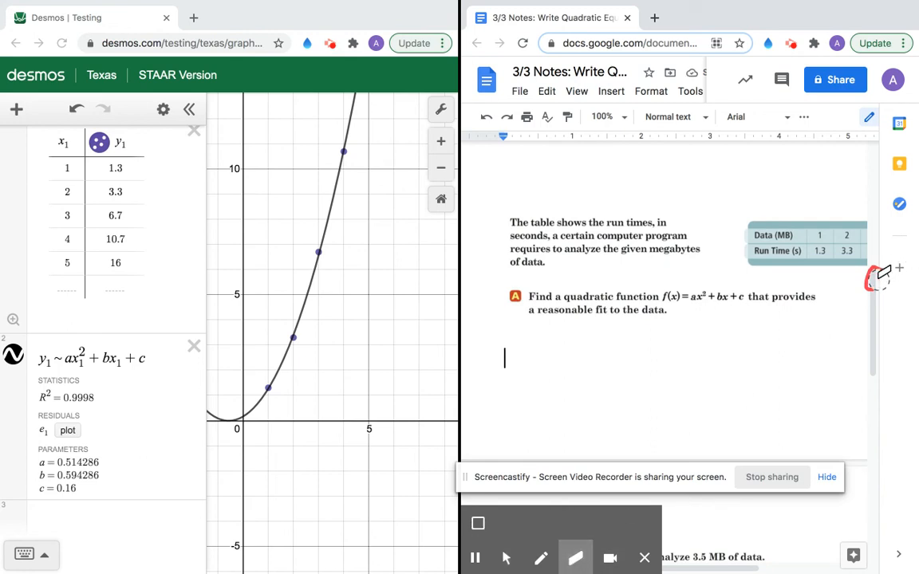
click(508, 558)
click(542, 362)
text(y=)
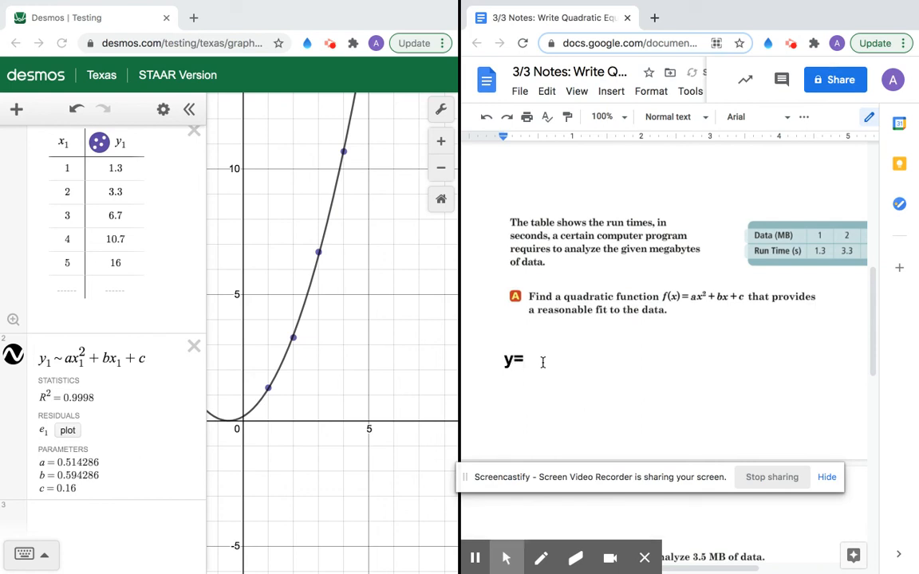
text(0.51x)
Step: Add the superscript exponent 2, then complete the equation with +0.59x+0.16 in normal text
click(651, 91)
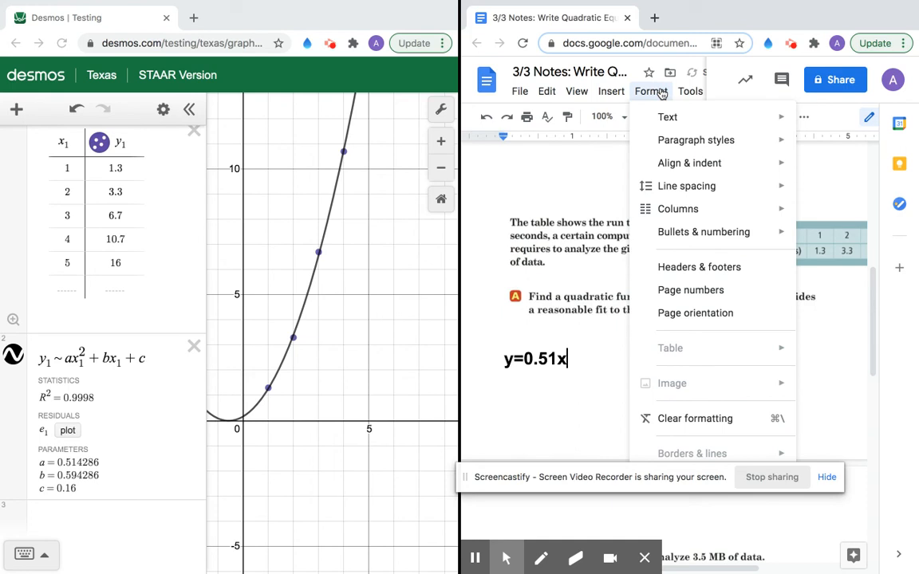
mouse_move(698, 117)
click(788, 208)
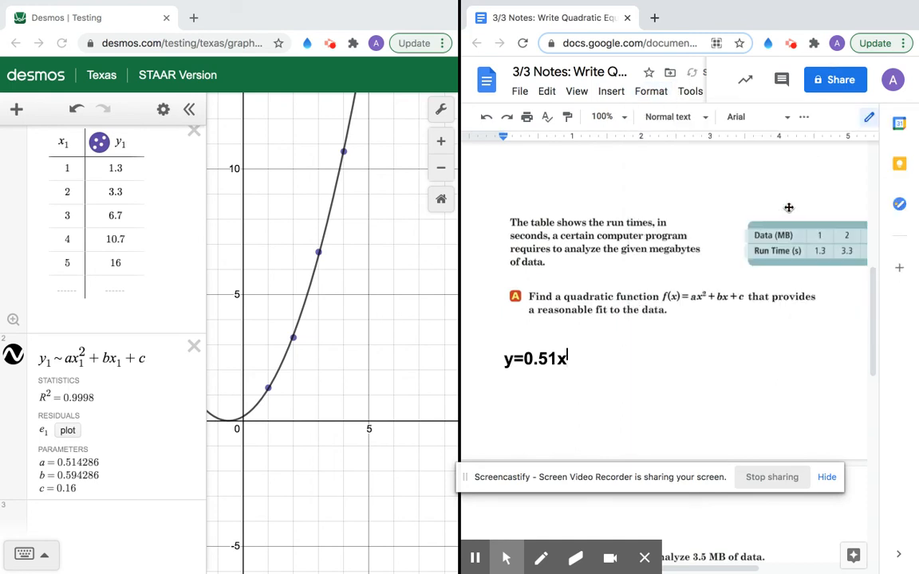
click(650, 91)
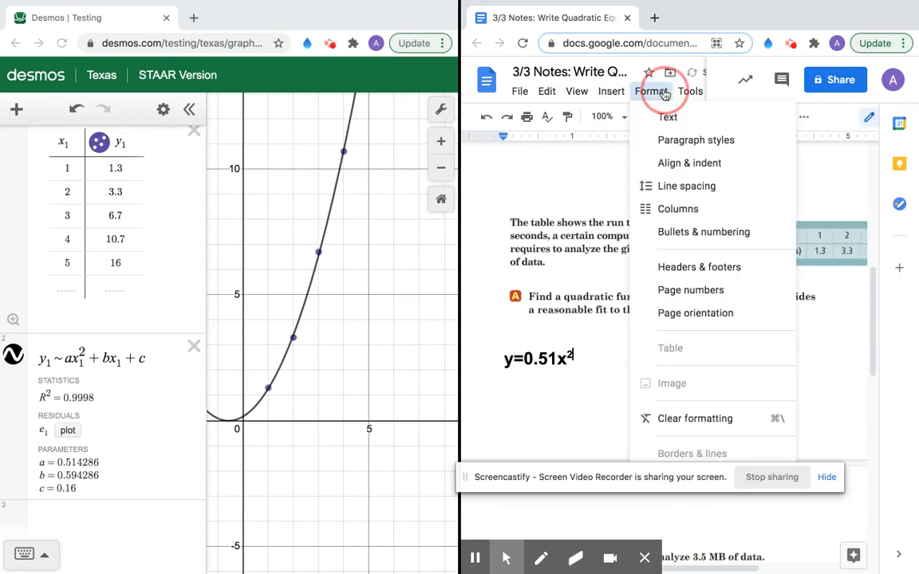
mouse_move(660, 120)
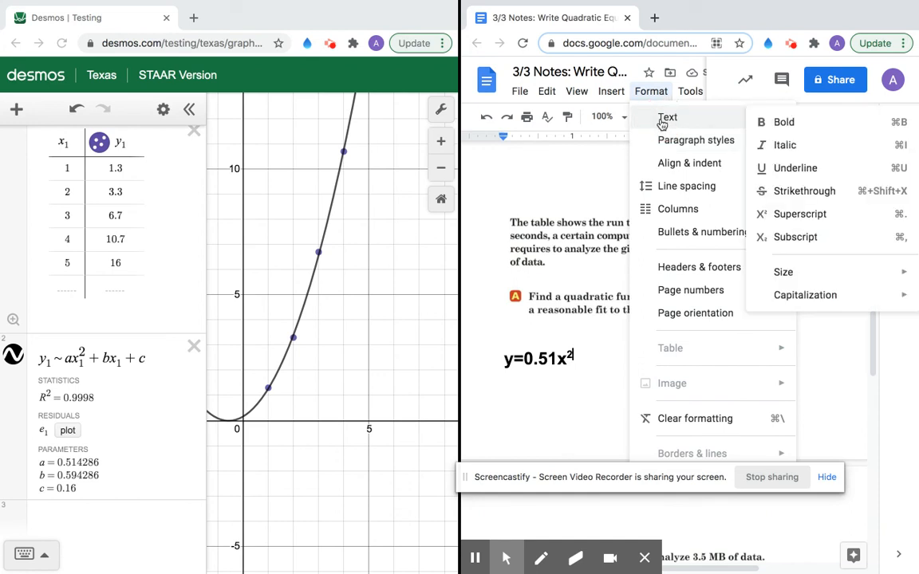
click(800, 214)
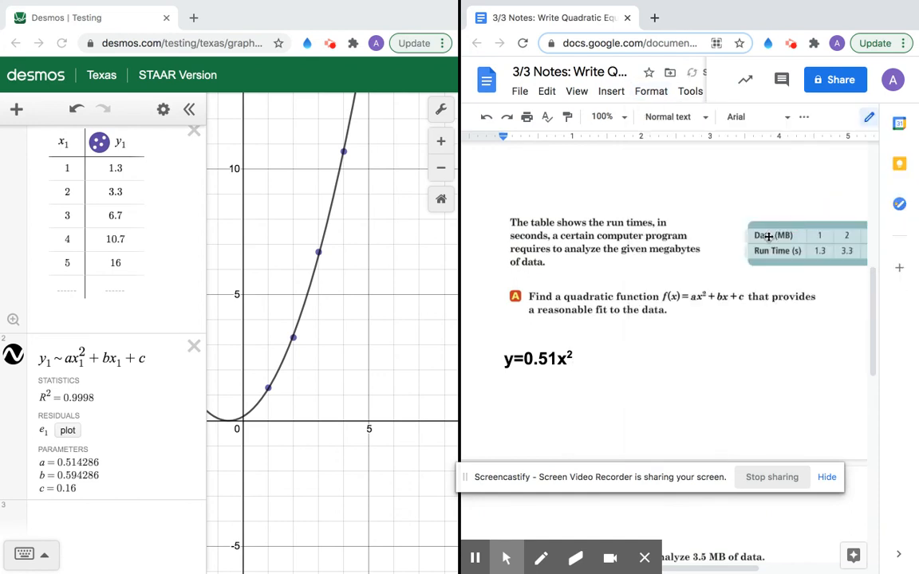
text(+0.59x)
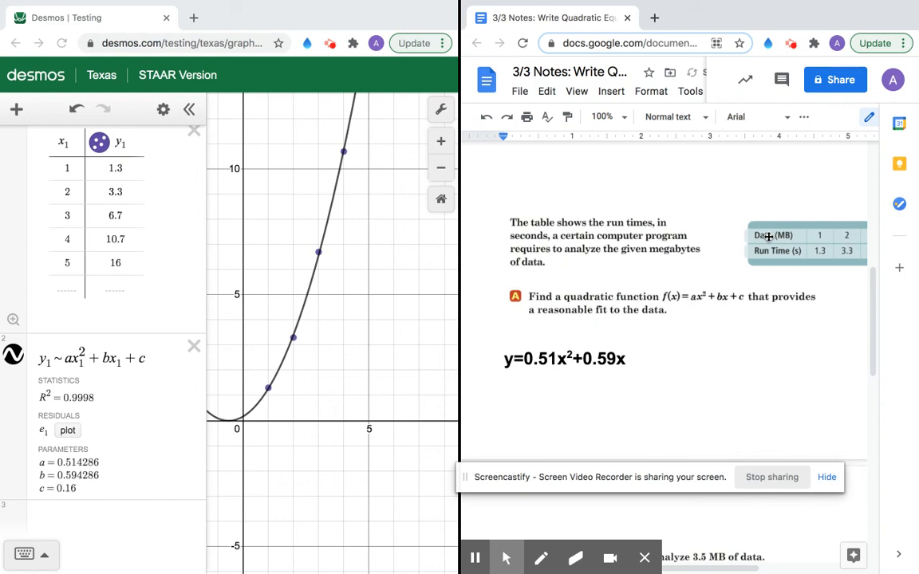
text(+0.16)
scroll(558, 373, down, 1)
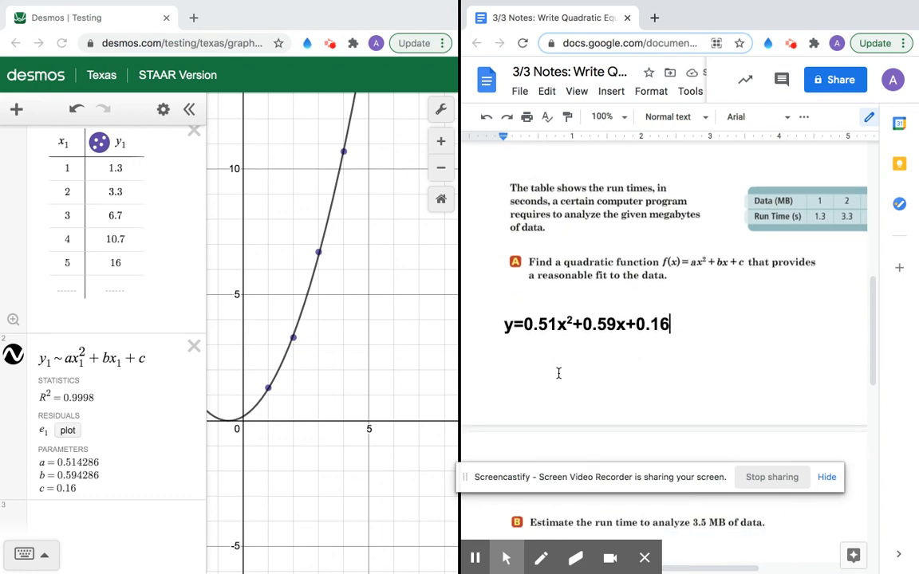
scroll(558, 374, down, 4)
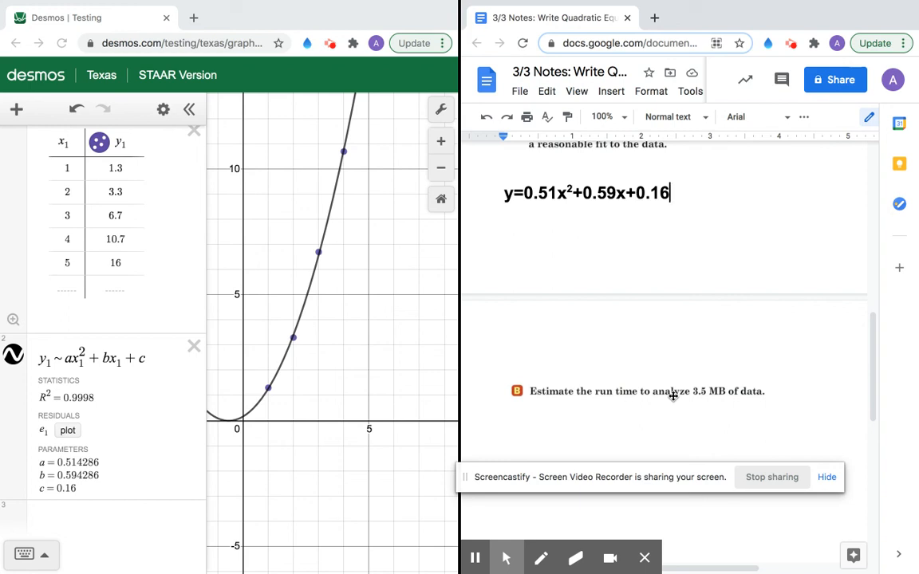
scroll(672, 395, up, 3)
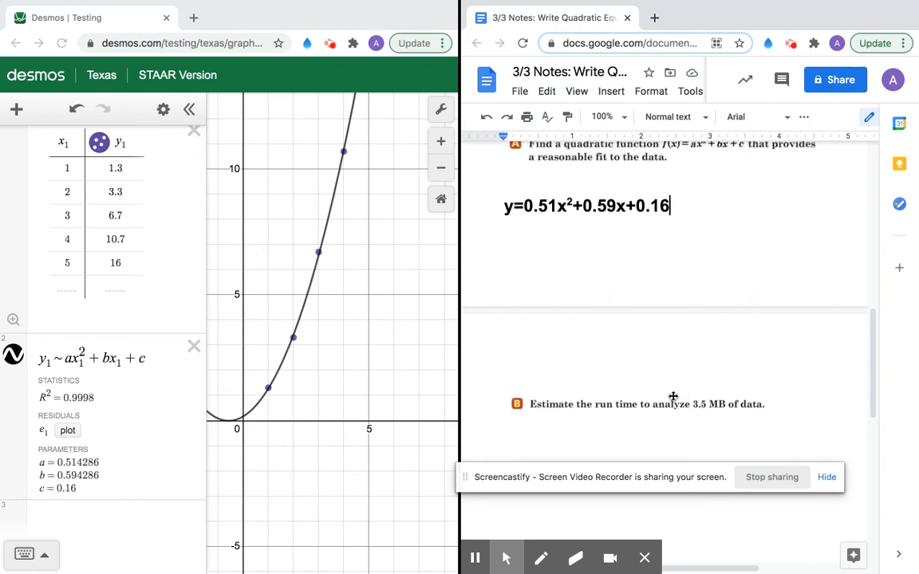
scroll(672, 394, down, 1)
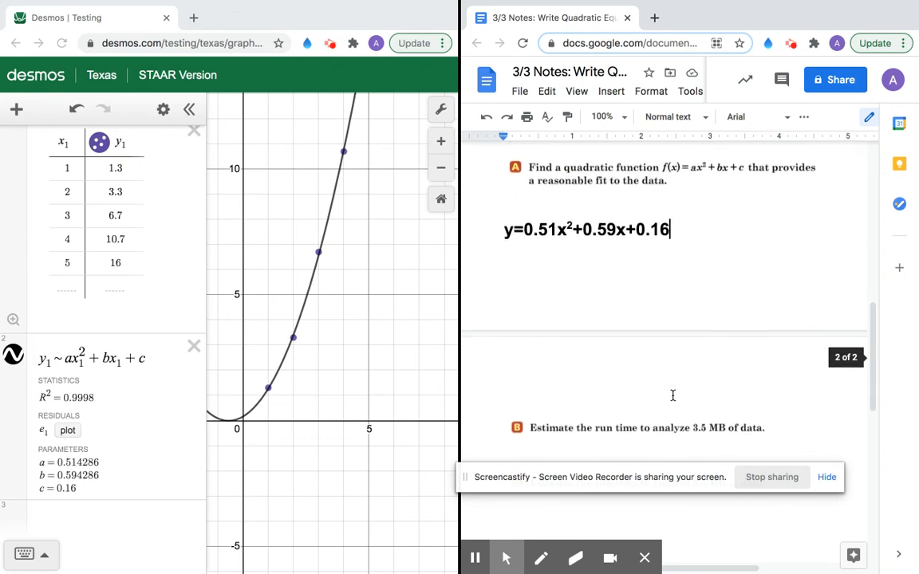
scroll(672, 394, down, 2)
click(782, 363)
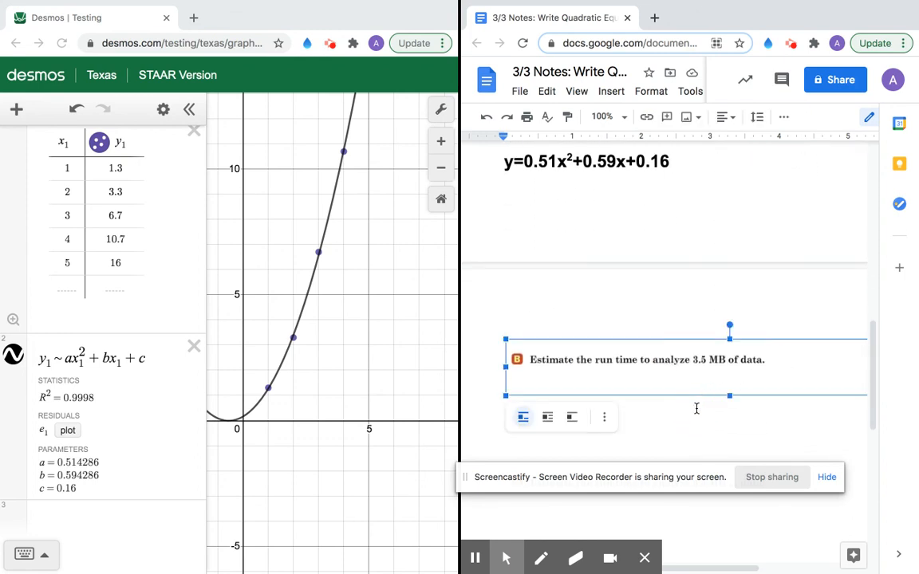
scroll(697, 408, right, 4)
click(827, 381)
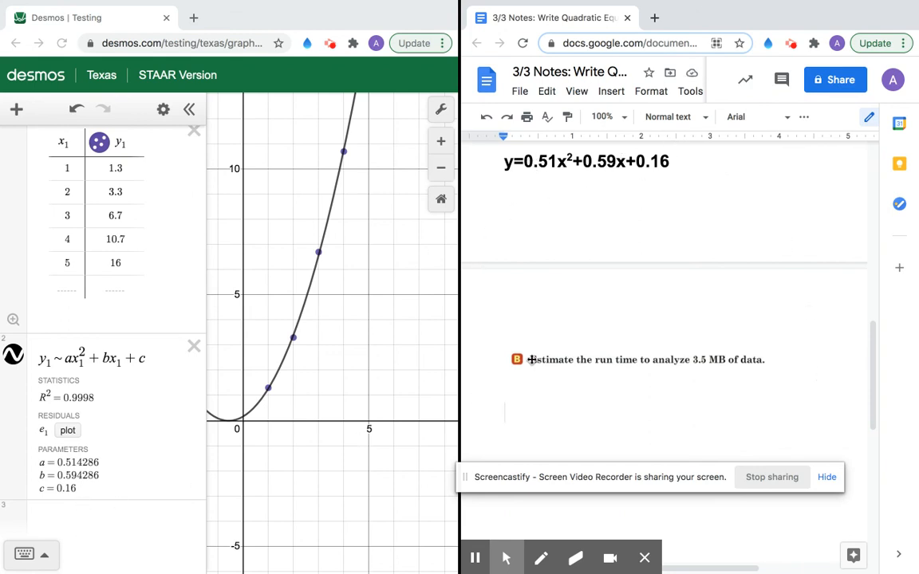
scroll(531, 359, up, 2)
scroll(531, 359, up, 2)
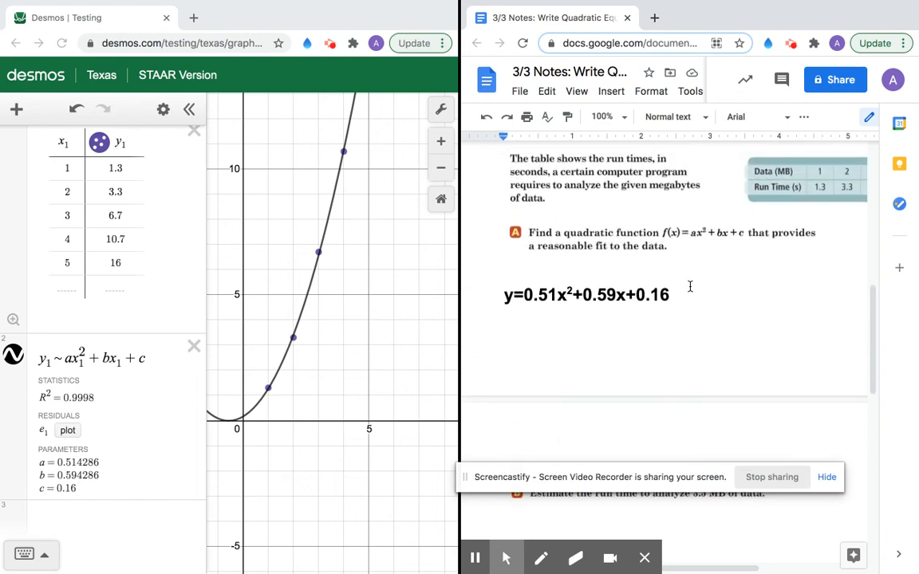
scroll(690, 283, down, 3)
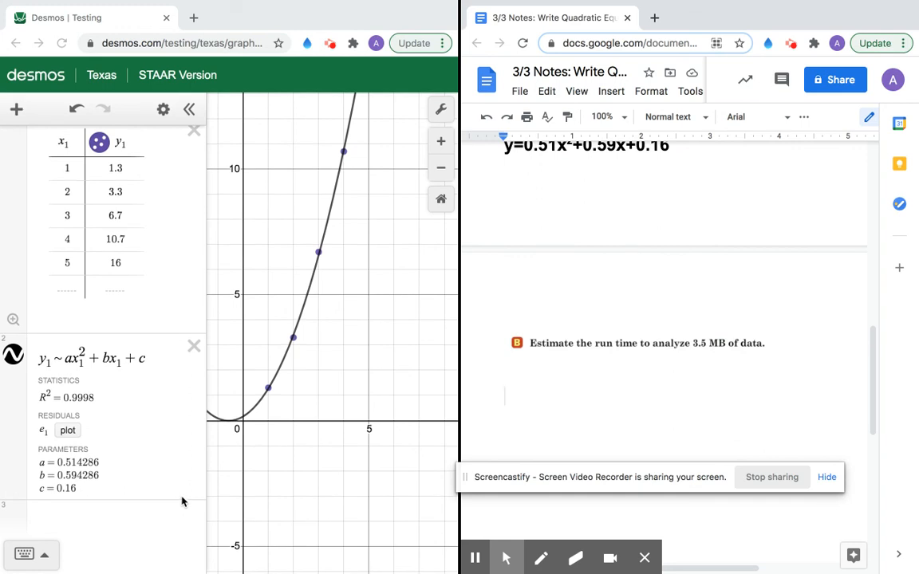
scroll(550, 367, up, 1)
Step: Enter 0.51(3.5)²+0.59(3.5)+0.16 on a new expression line to evaluate the fit
click(141, 519)
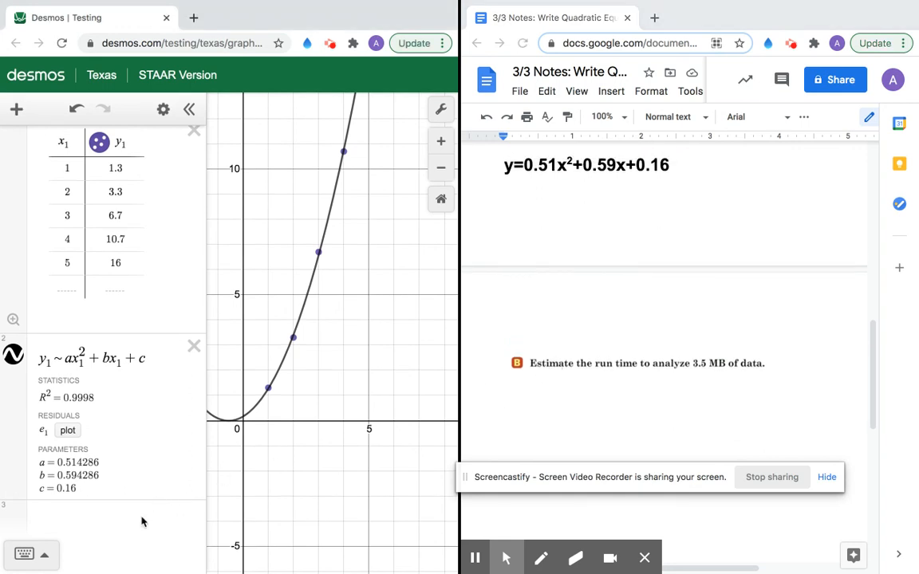
text(0.51()
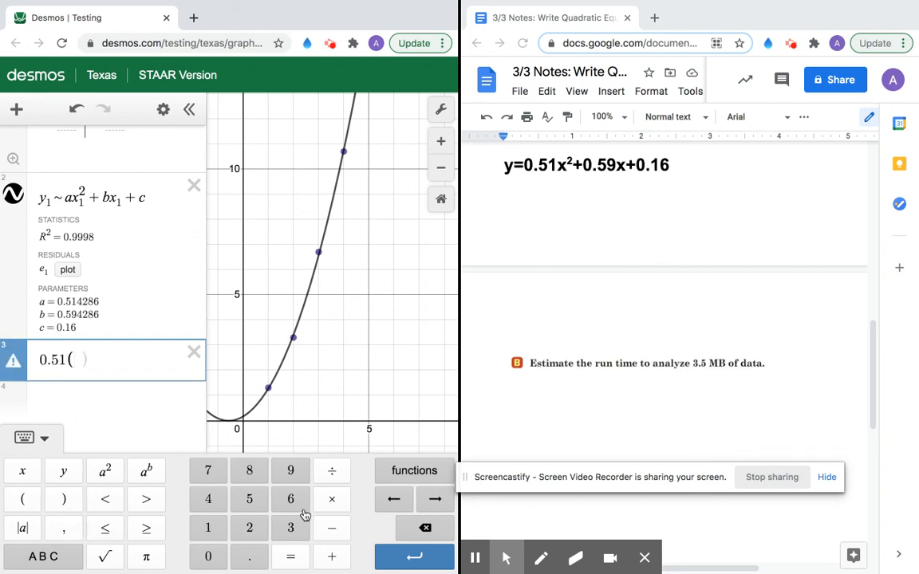
text(3.)
click(249, 499)
click(66, 498)
click(102, 477)
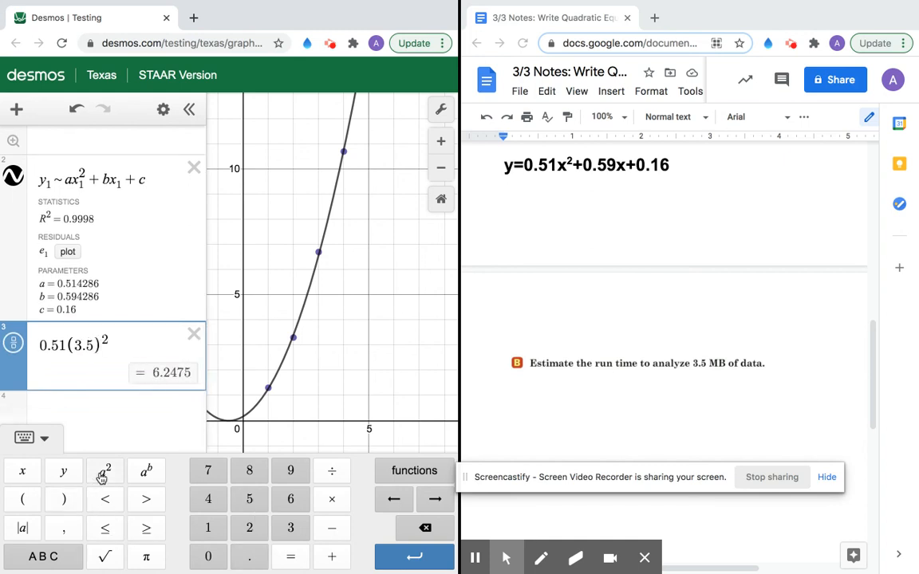
text(+)
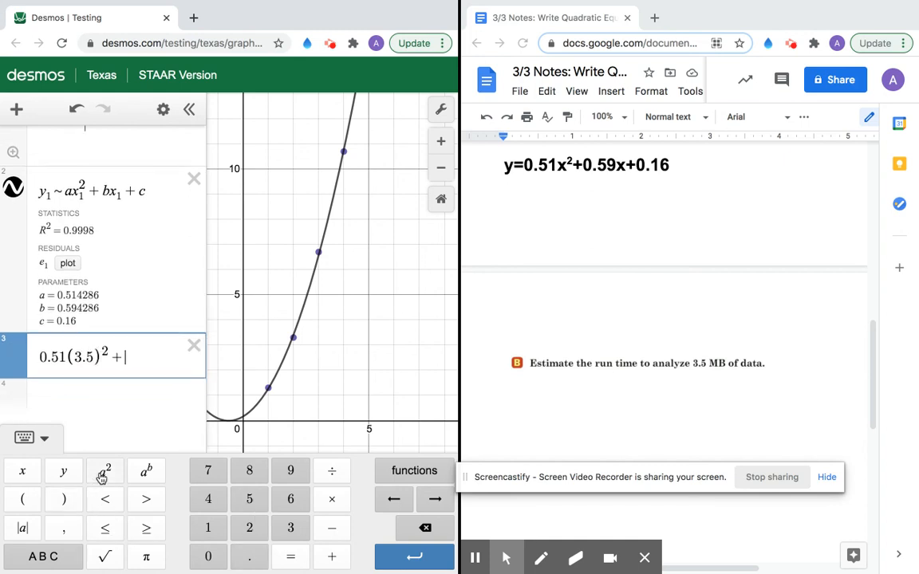
text(0.)
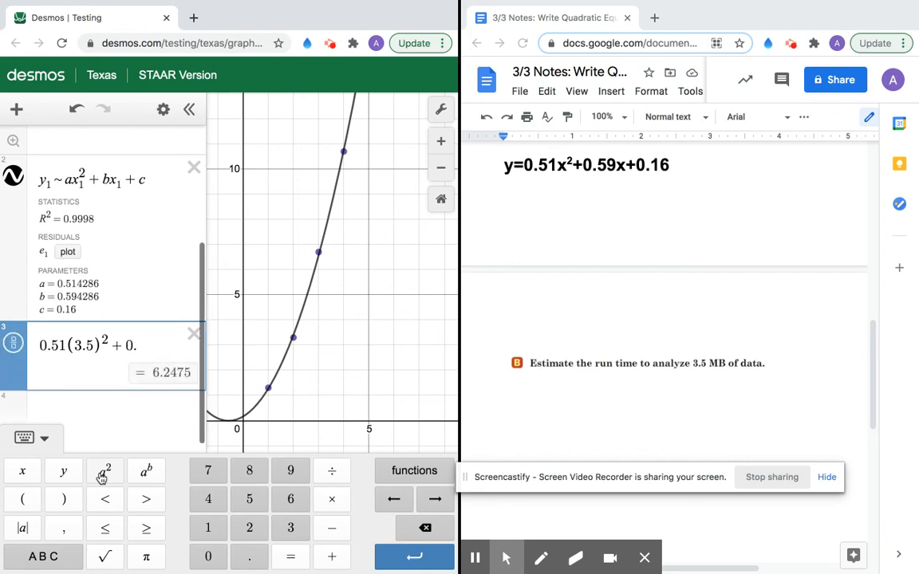
text(59)
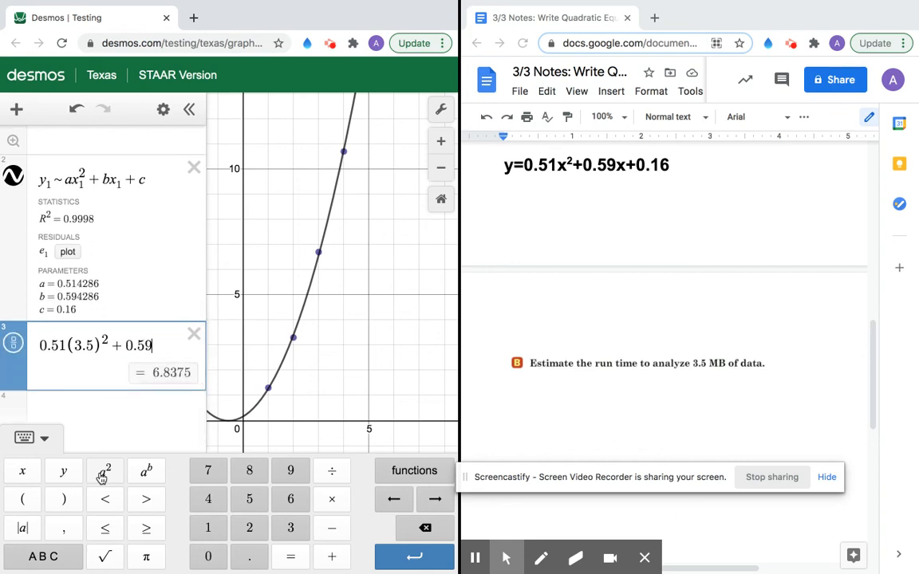
text(()
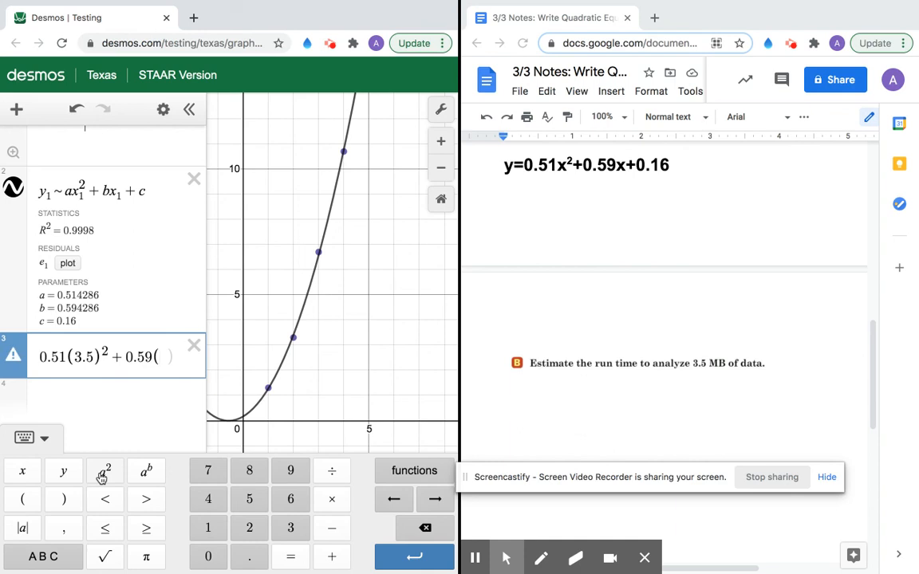
text(3.5)
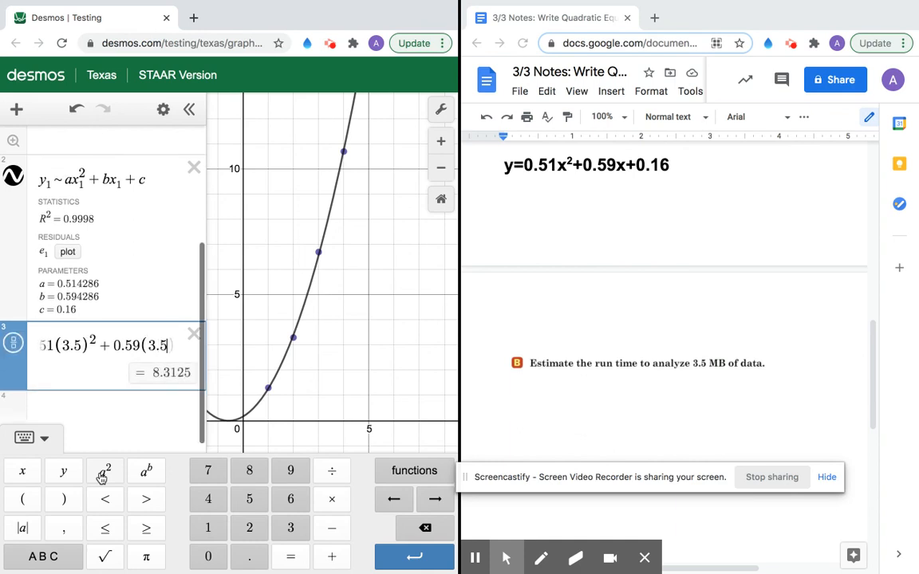
text())
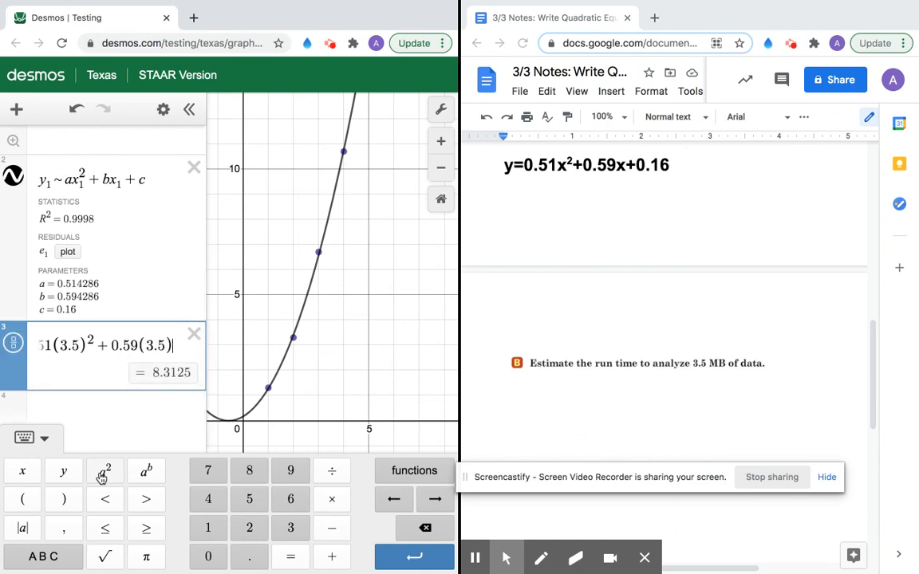
text(+0)
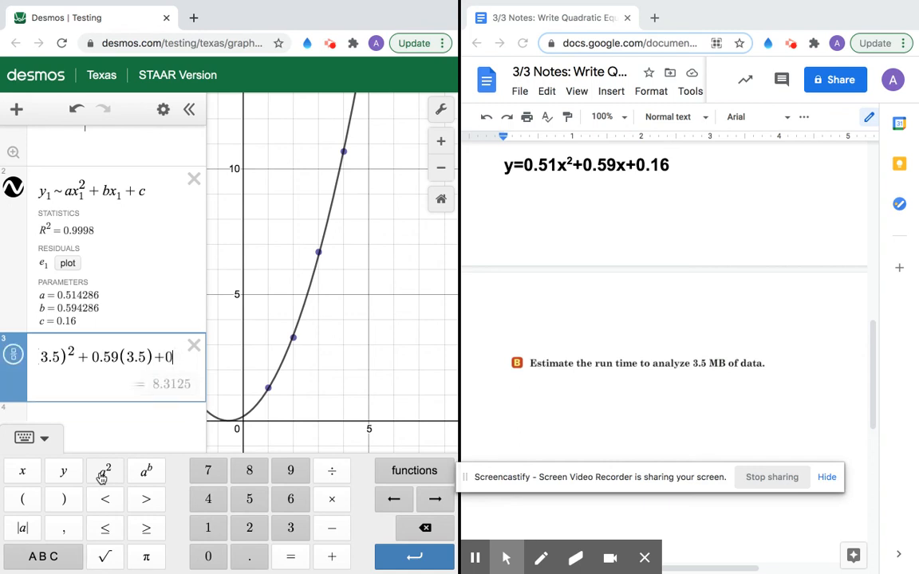
text(.16)
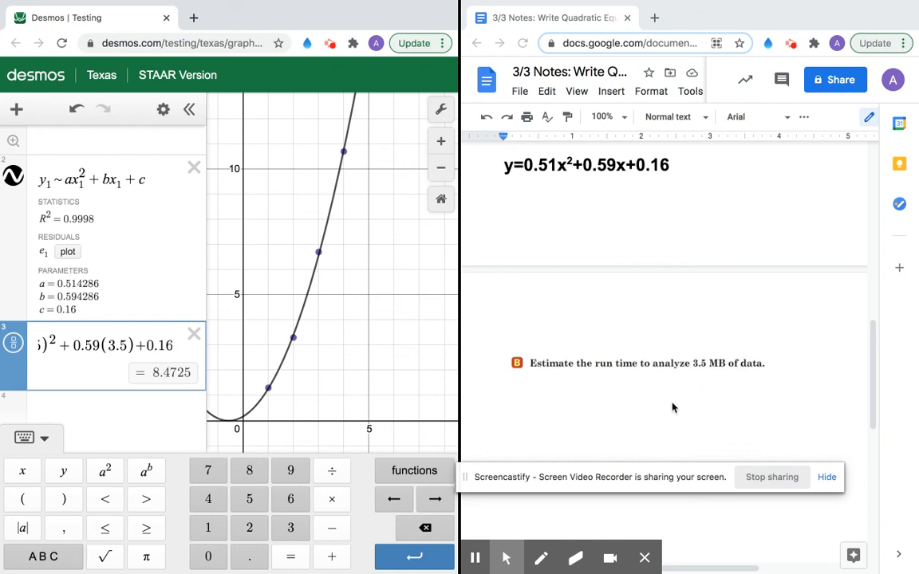
Step: Type 'About 8.5 seconds to analyze 3.5 MB of data' on the line below question B
click(569, 429)
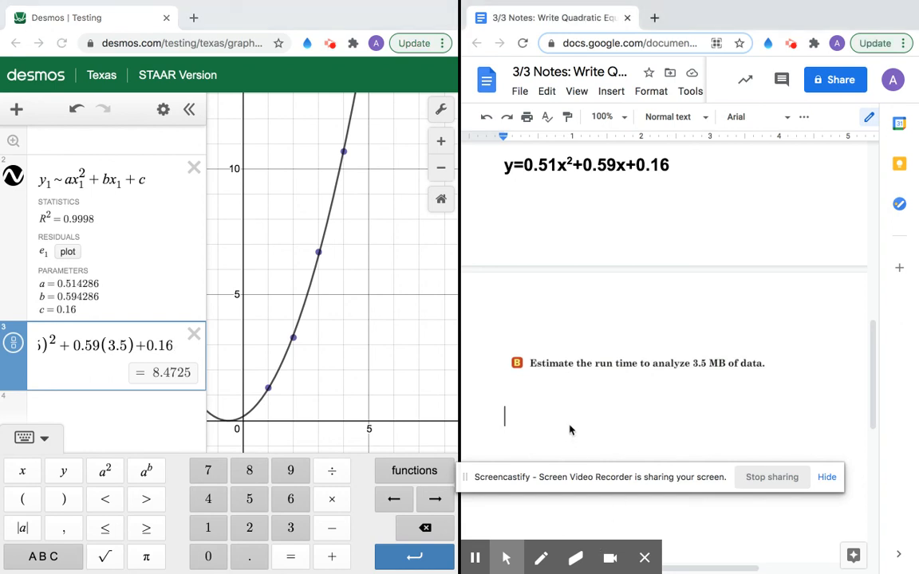
text(about 8)
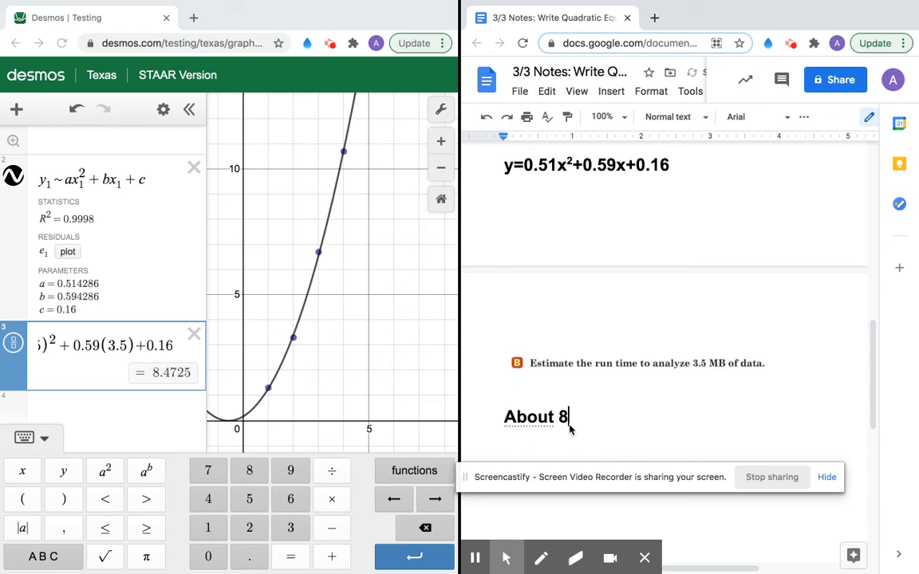
text(.5)
scroll(655, 334, up, 3)
scroll(655, 334, down, 3)
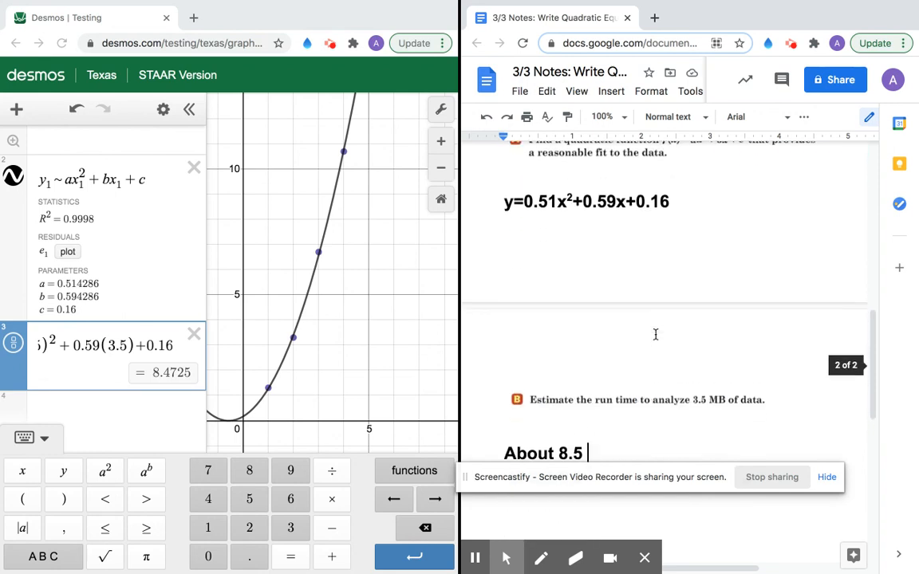
text(seconds)
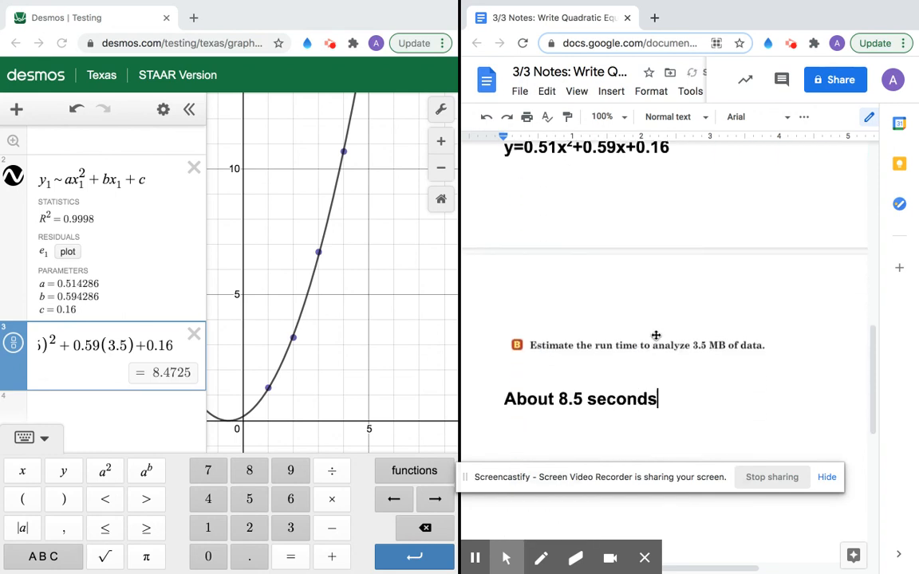
text( to analyze )
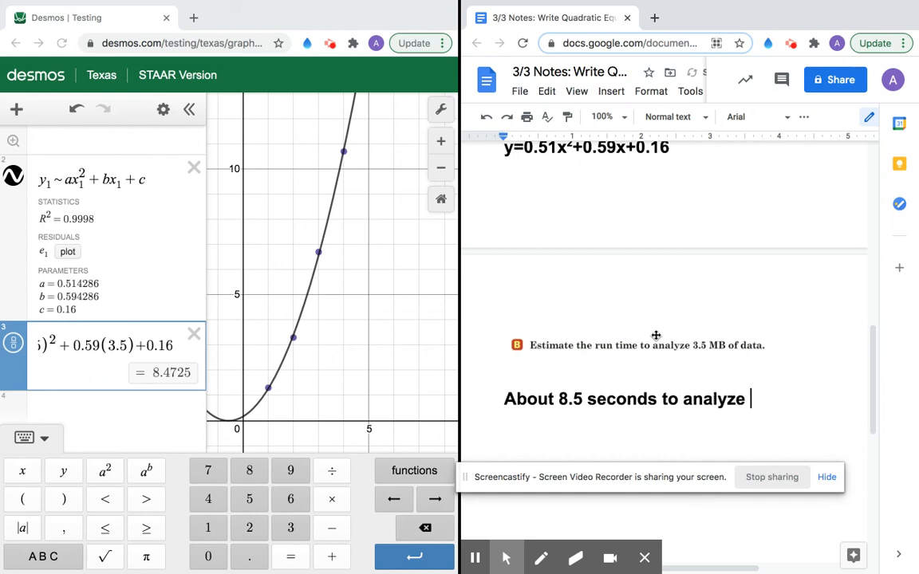
text(3.5 MB of data)
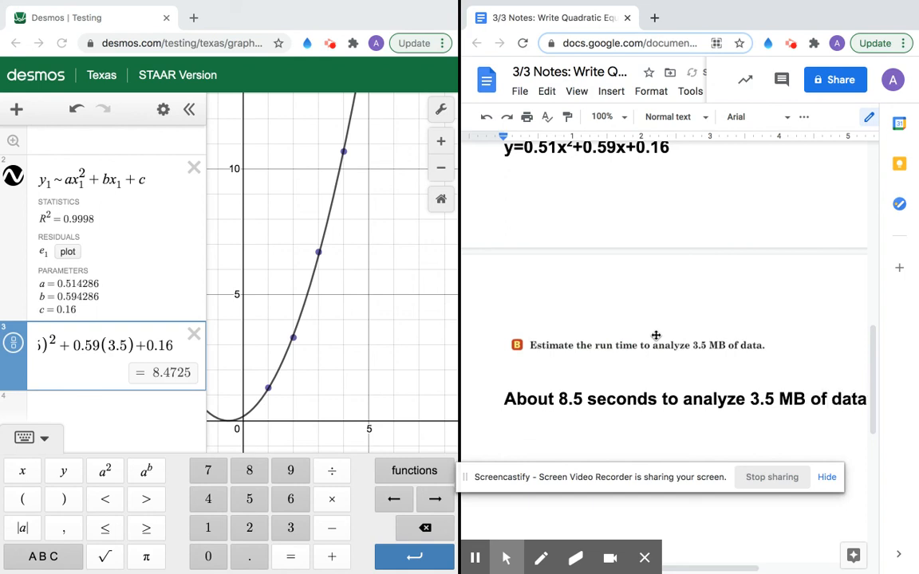
mouse_move(616, 550)
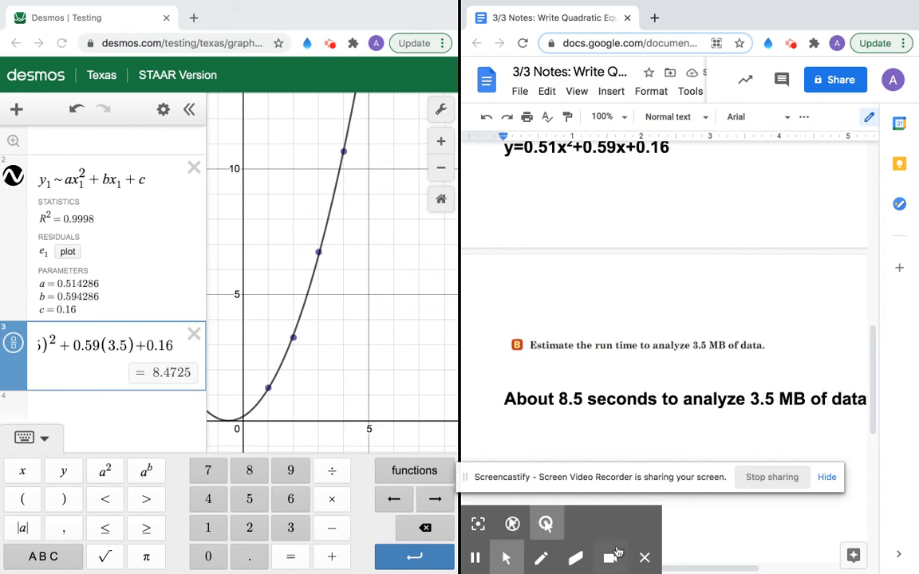